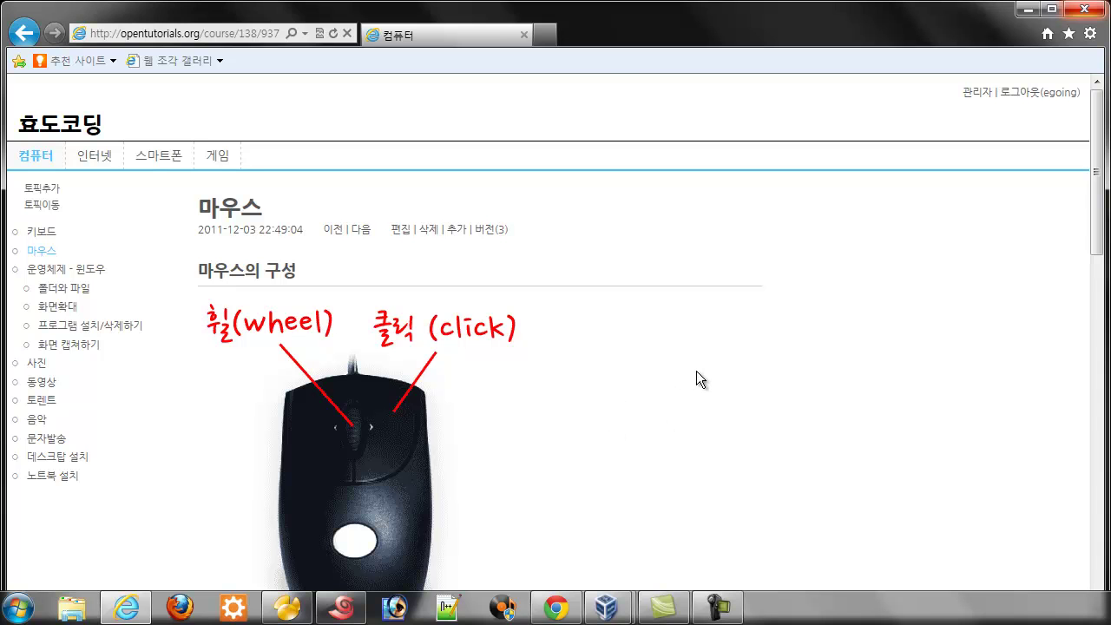
Look over the mouse parts diagram on the 마우스 page and minimise the browser window
scroll(798, 319, "down", 3)
scroll(798, 320, "up", 3)
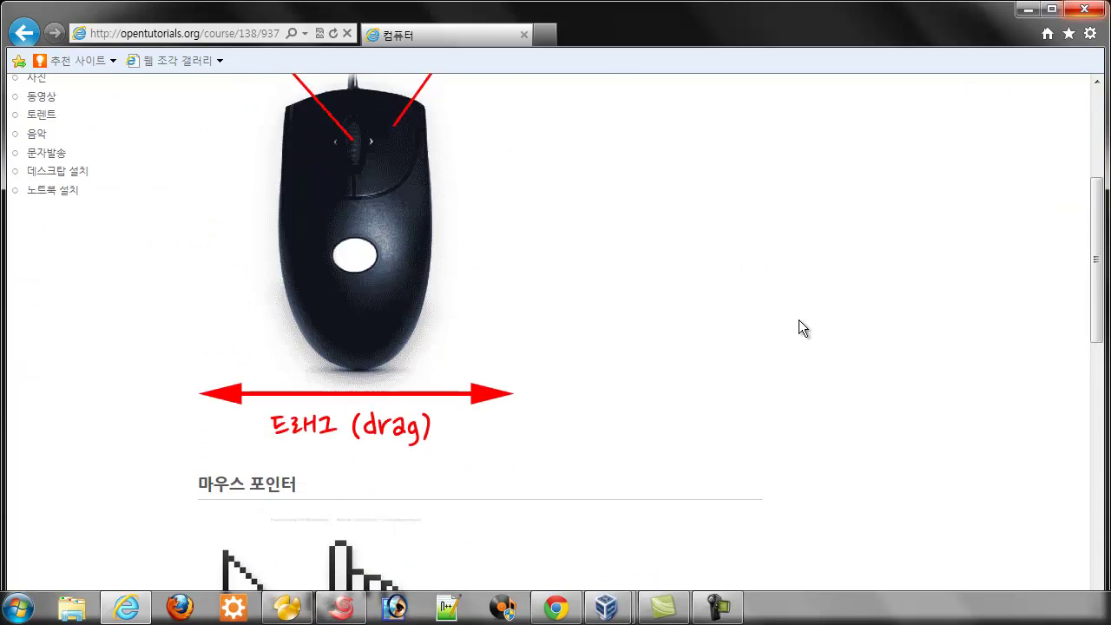
scroll(798, 319, "down", 4)
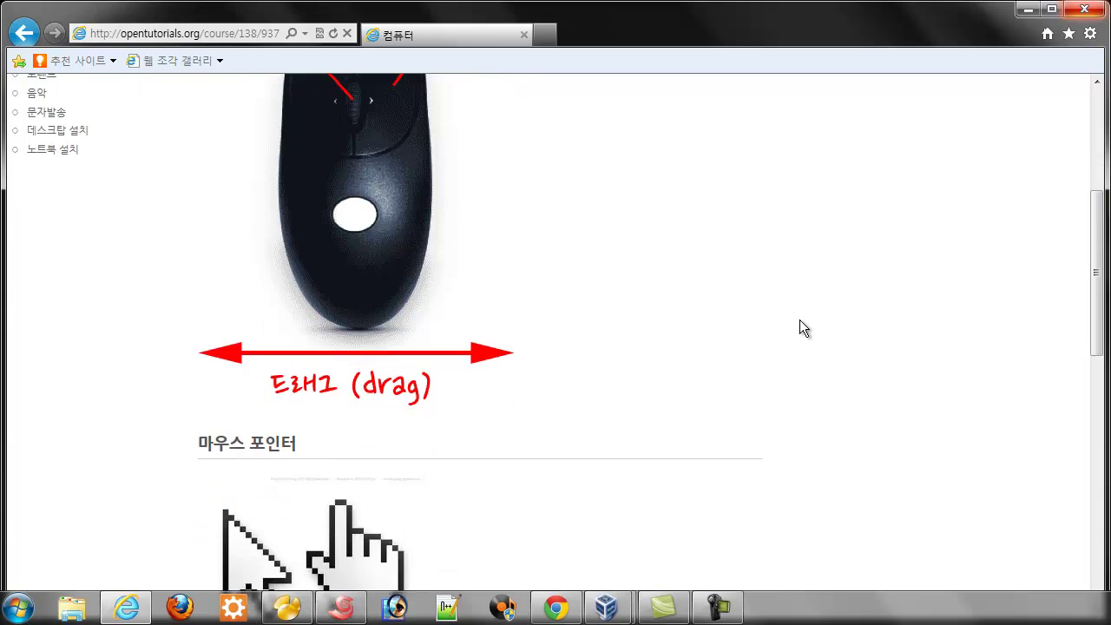
scroll(799, 319, "up", 2)
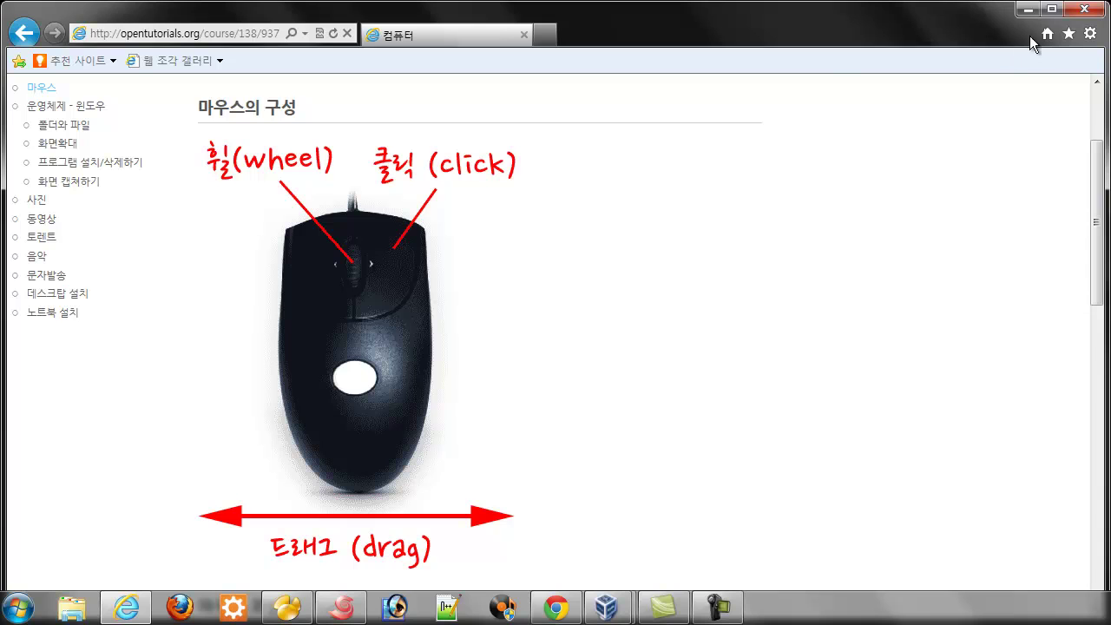
left_click(1029, 9)
left_click_drag(1105, 200, 868, 200)
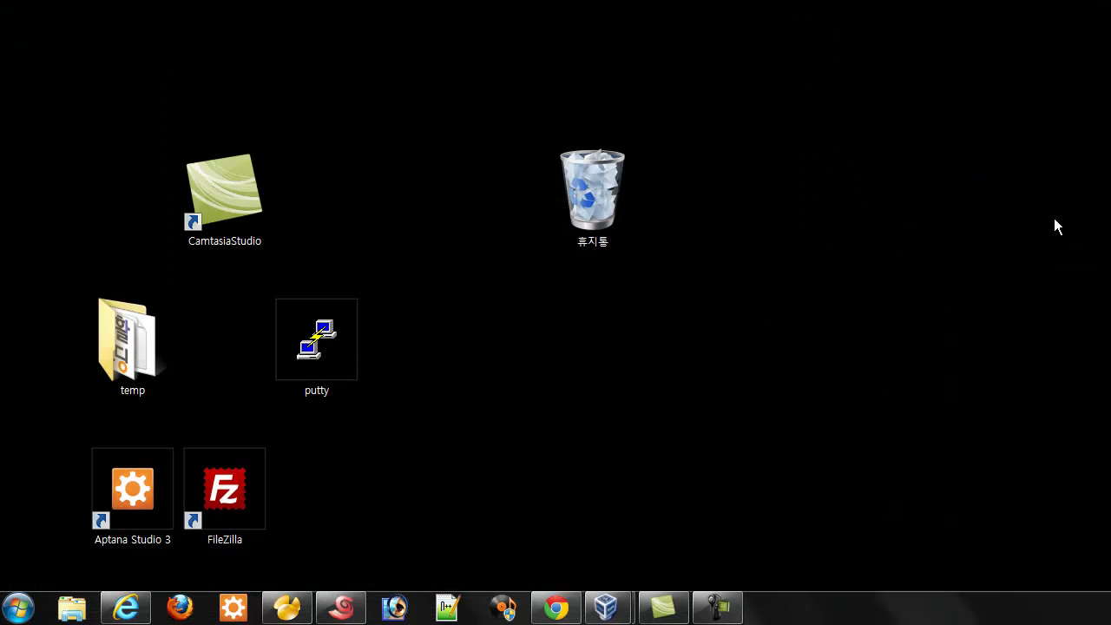
Select the 휴지통, CamtasiaStudio, putty and temp icons on the desktop one after another and clear the selection
left_click(588, 190)
left_click(241, 203)
left_click(323, 323)
left_click(144, 358)
left_click(431, 376)
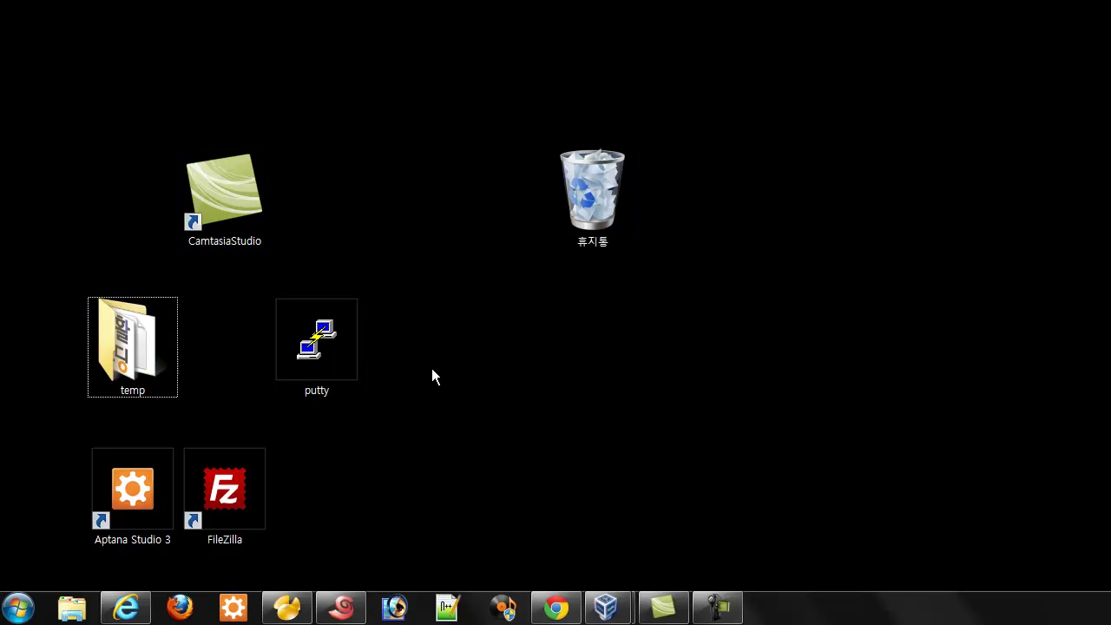
Move the putty icon across the desktop to the empty area below and to the right of 휴지통
left_click(335, 353)
left_click_drag(315, 344, 811, 353)
left_click(374, 400)
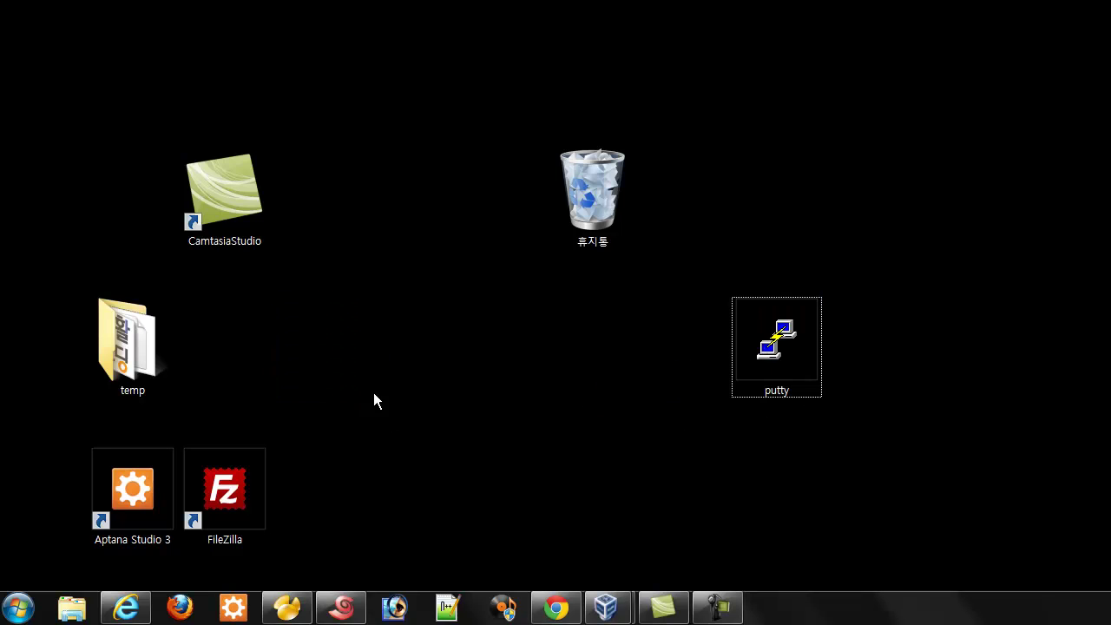
Move the 휴지통 icon to the upper-right corner of the desktop
left_click(590, 205)
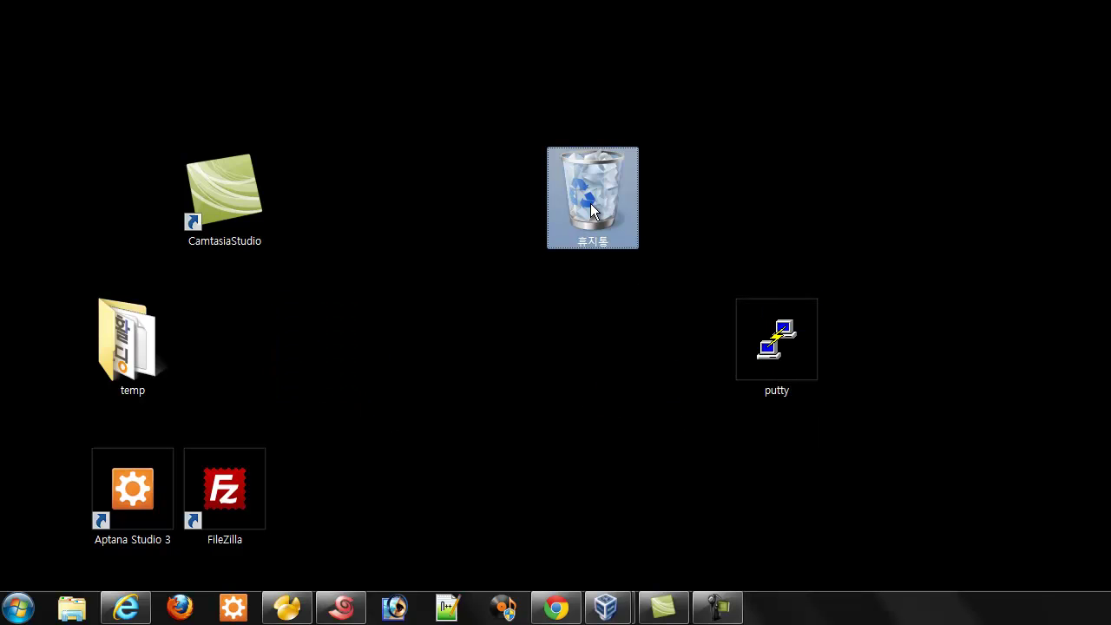
left_click_drag(590, 203, 1052, 113)
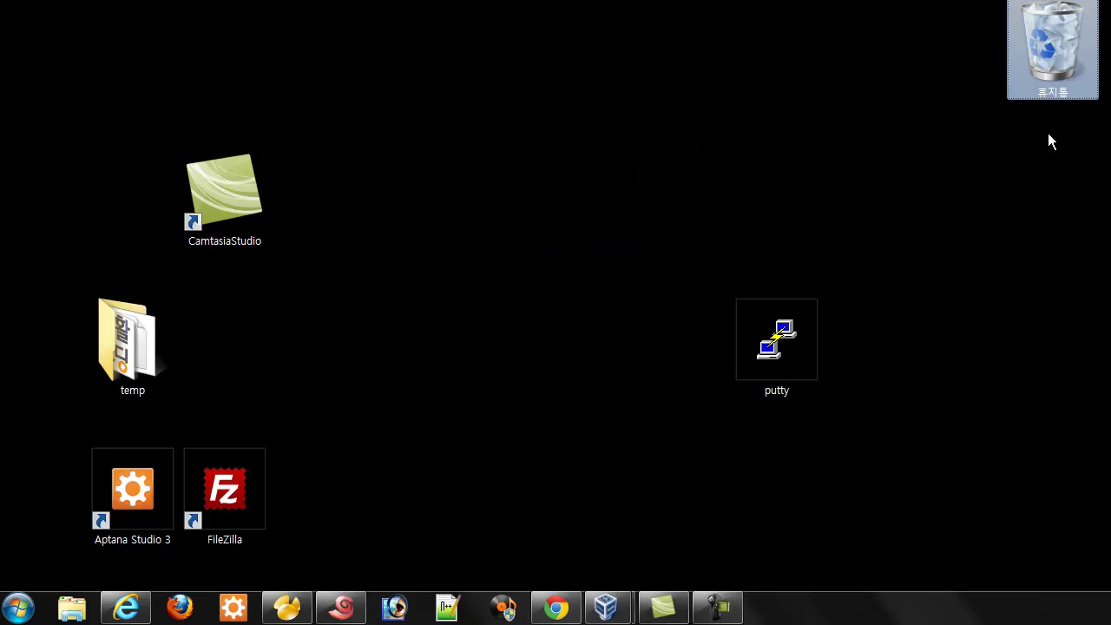
left_click(1001, 146)
mouse_move(147, 354)
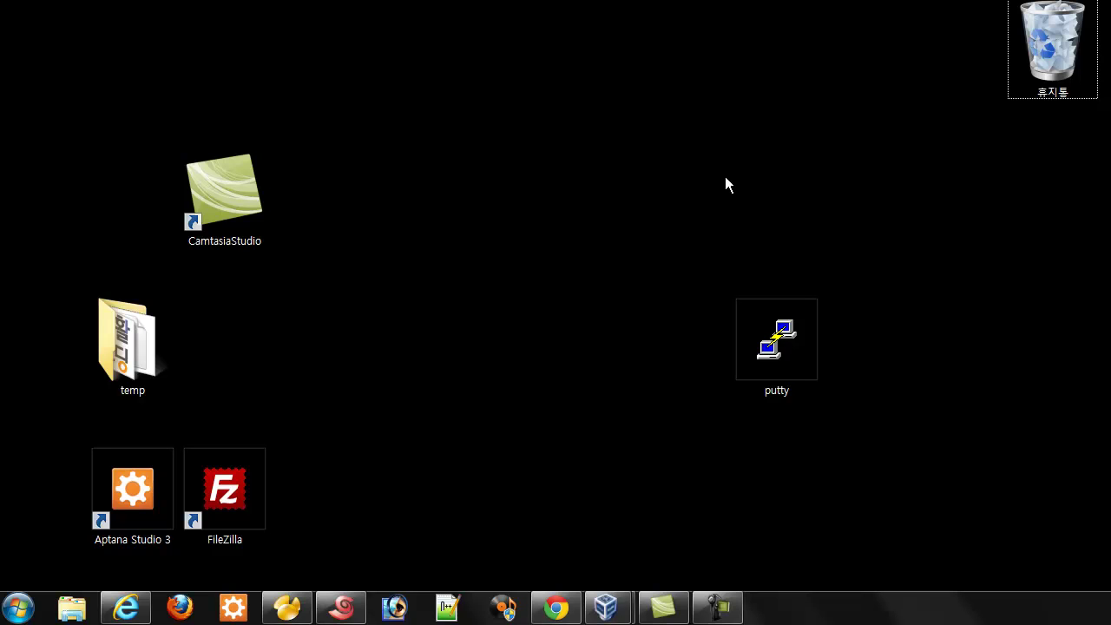
Move the CamtasiaStudio icon to the right of the putty icon on the desktop and deselect it
left_click(222, 191)
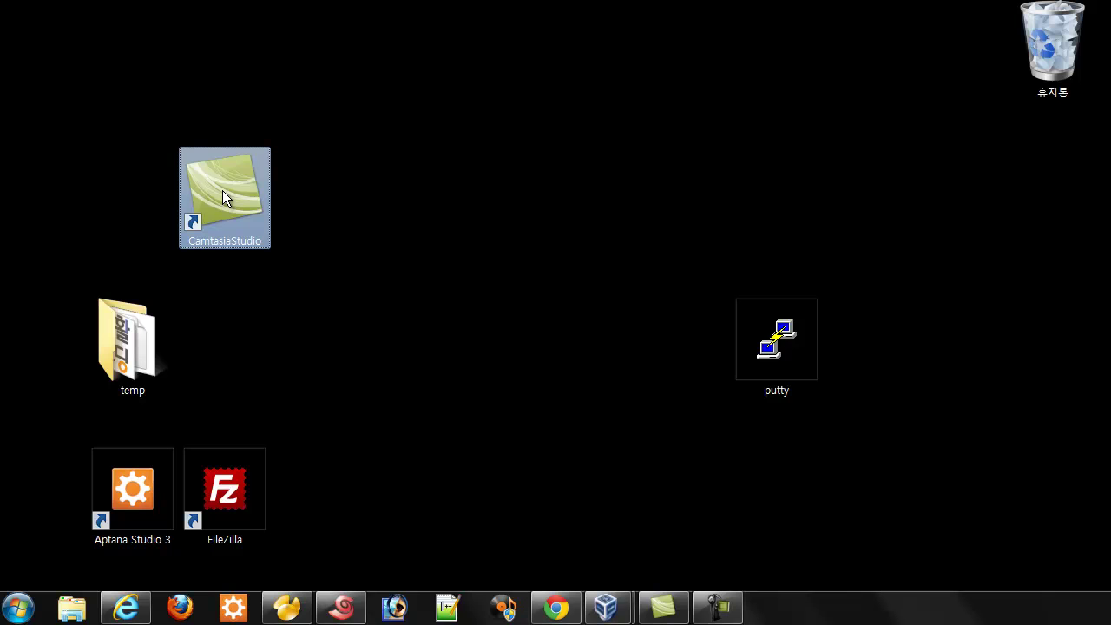
left_click_drag(222, 190, 973, 343)
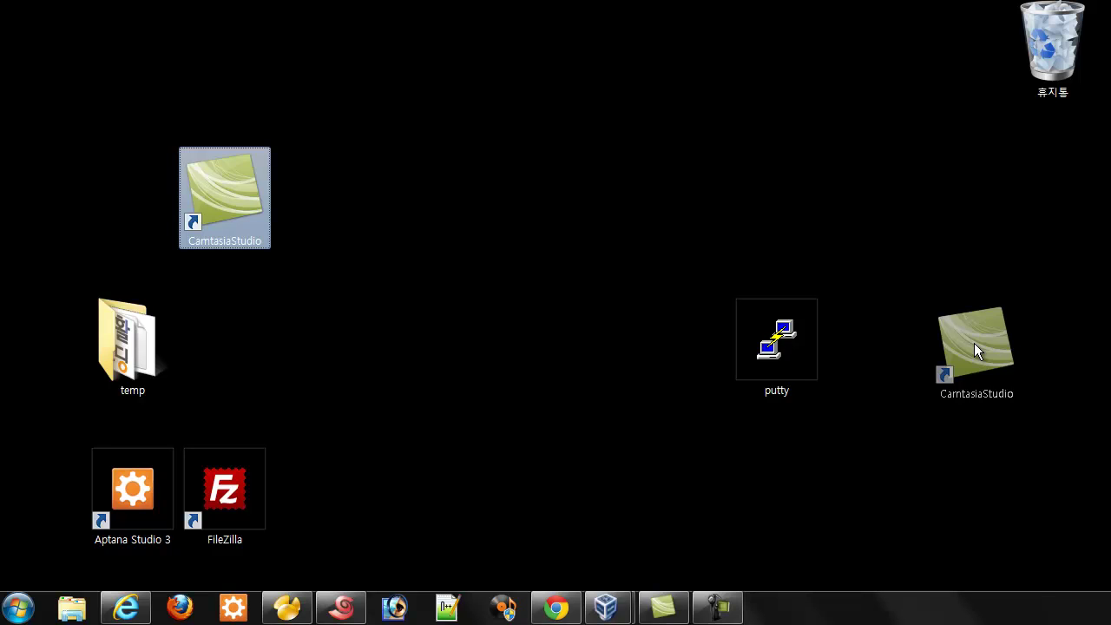
left_click_drag(973, 343, 973, 343)
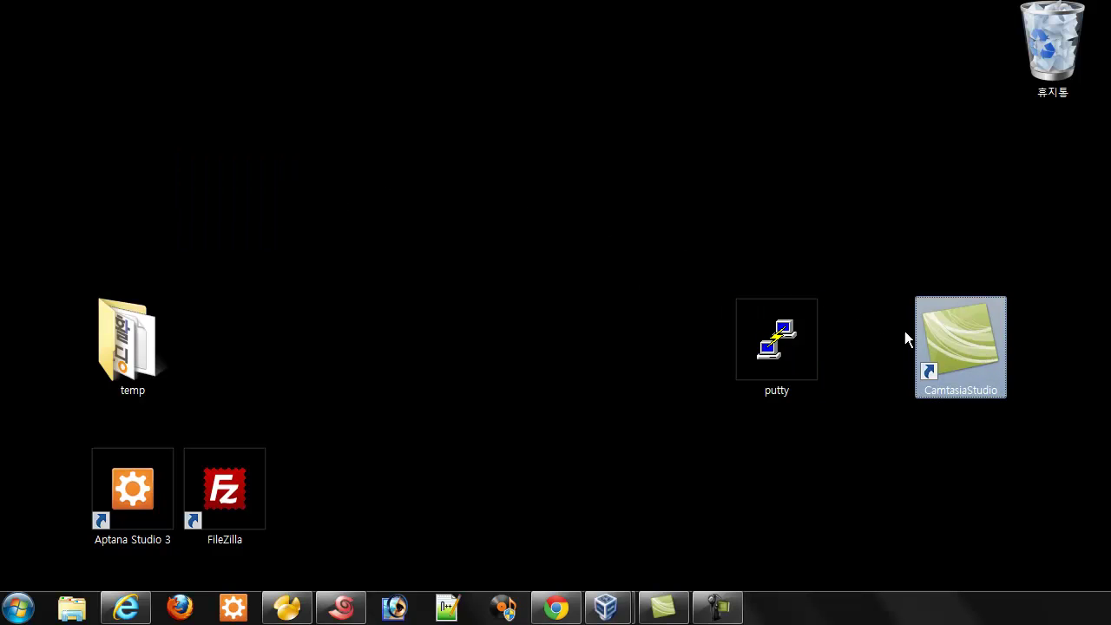
left_click(628, 221)
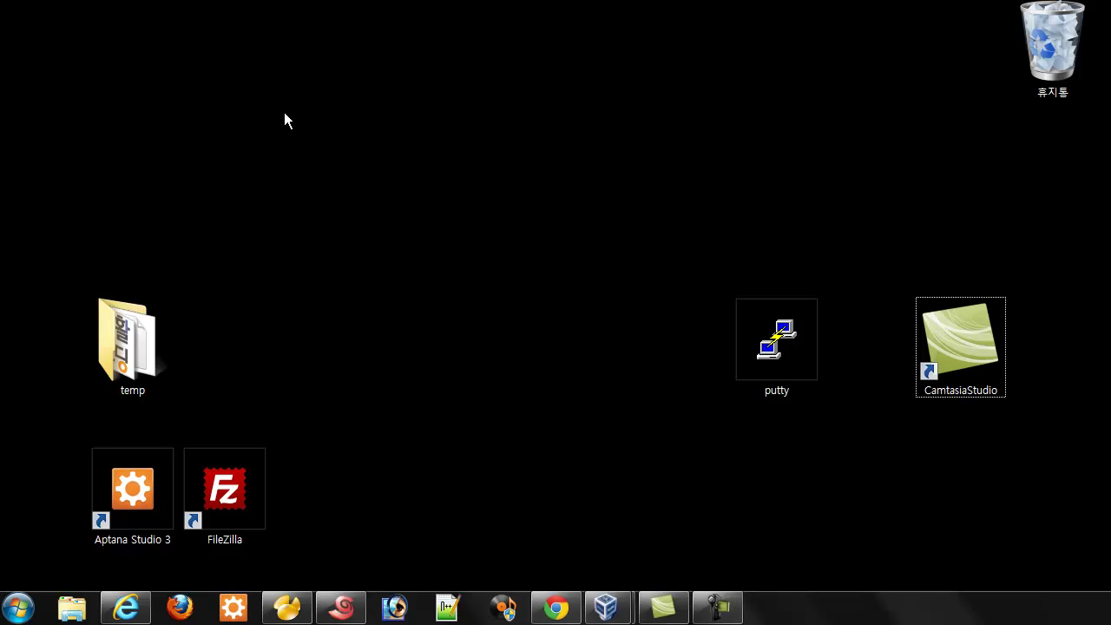
left_click_drag(242, 124, 979, 185)
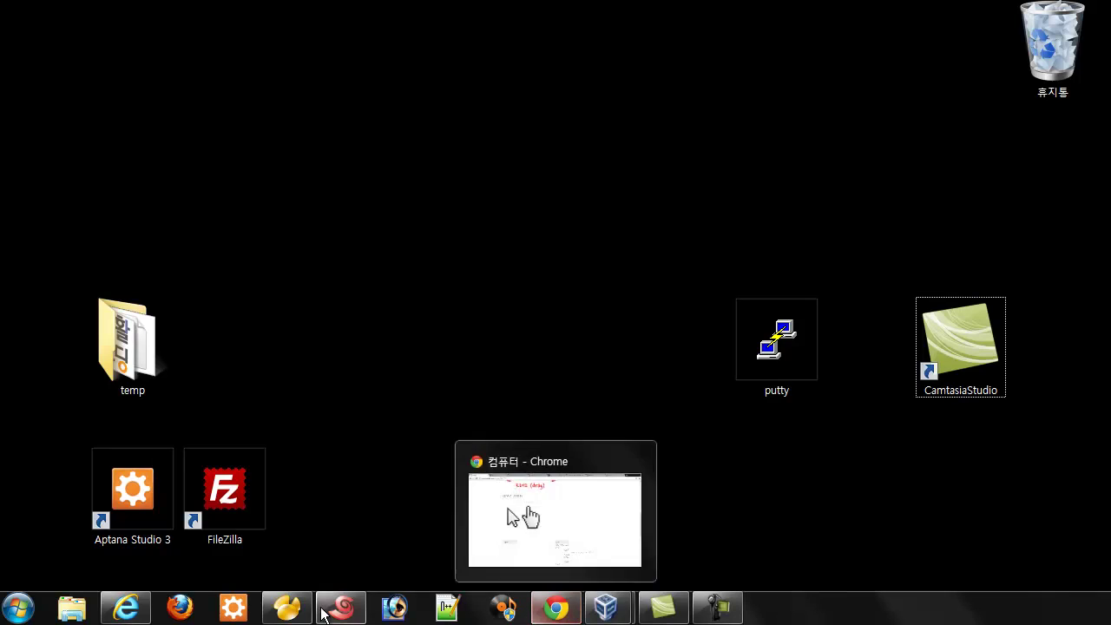
Return to the browser and examine the 마우스 포인터 section with its arrow and hand pointers
left_click(147, 610)
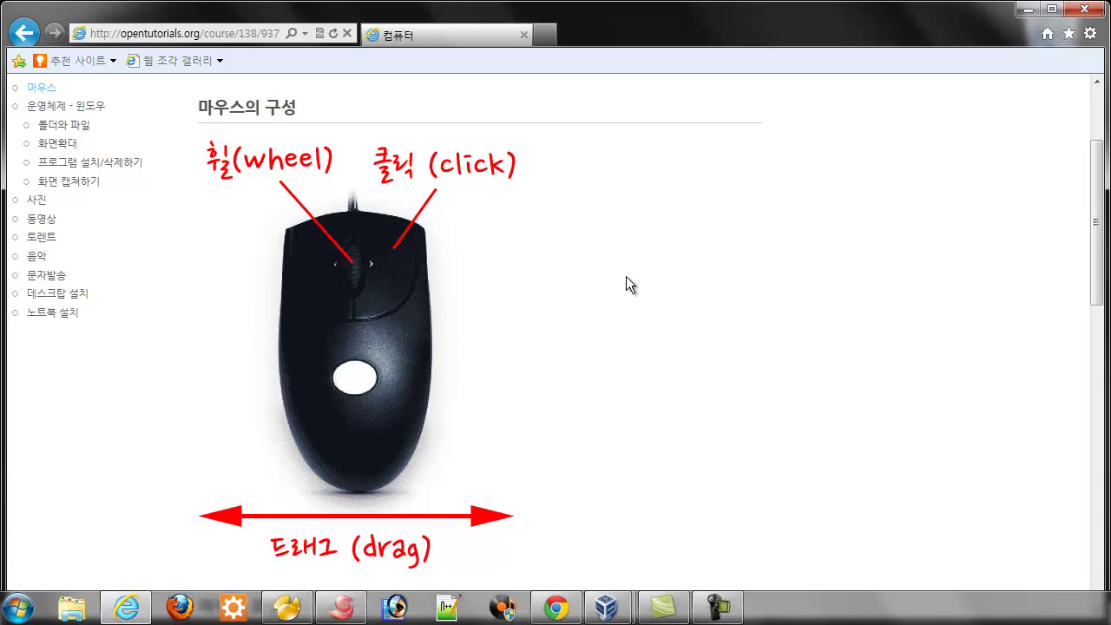
scroll(629, 276, "down", 3)
scroll(629, 276, "down", 1)
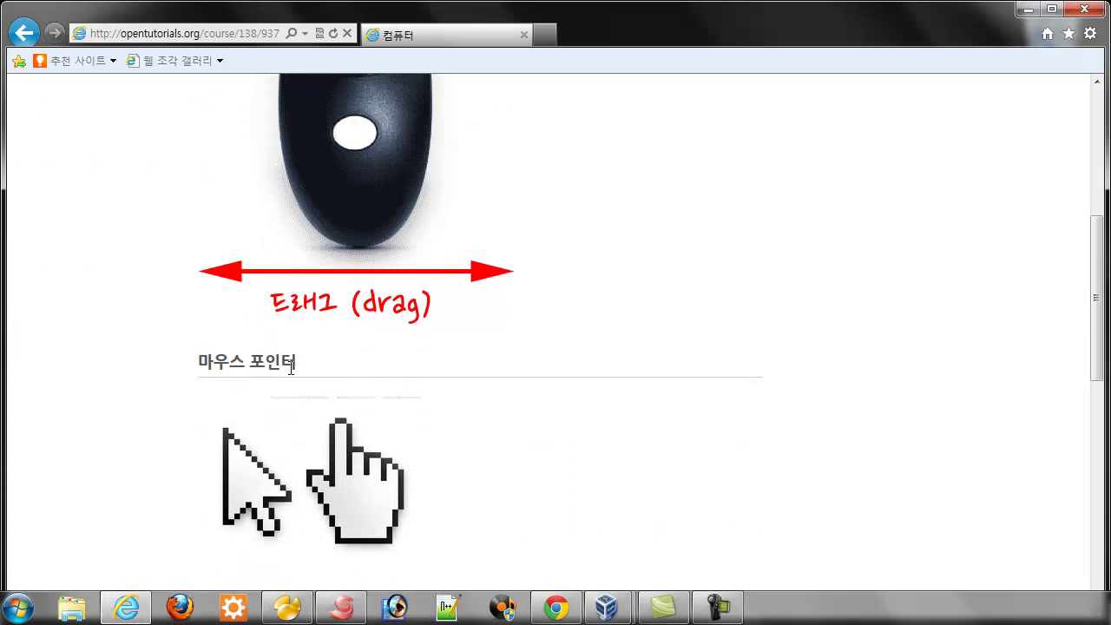
double_click(261, 363)
left_click(226, 363)
scroll(282, 362, "down", 2)
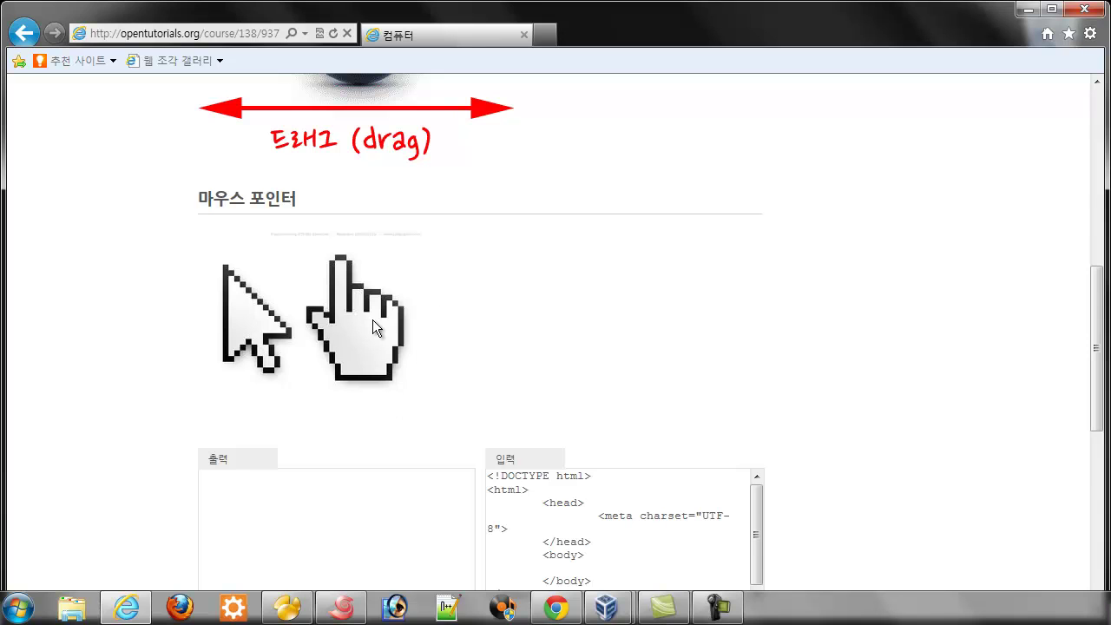
scroll(263, 325, "up", 3)
scroll(263, 325, "up", 1)
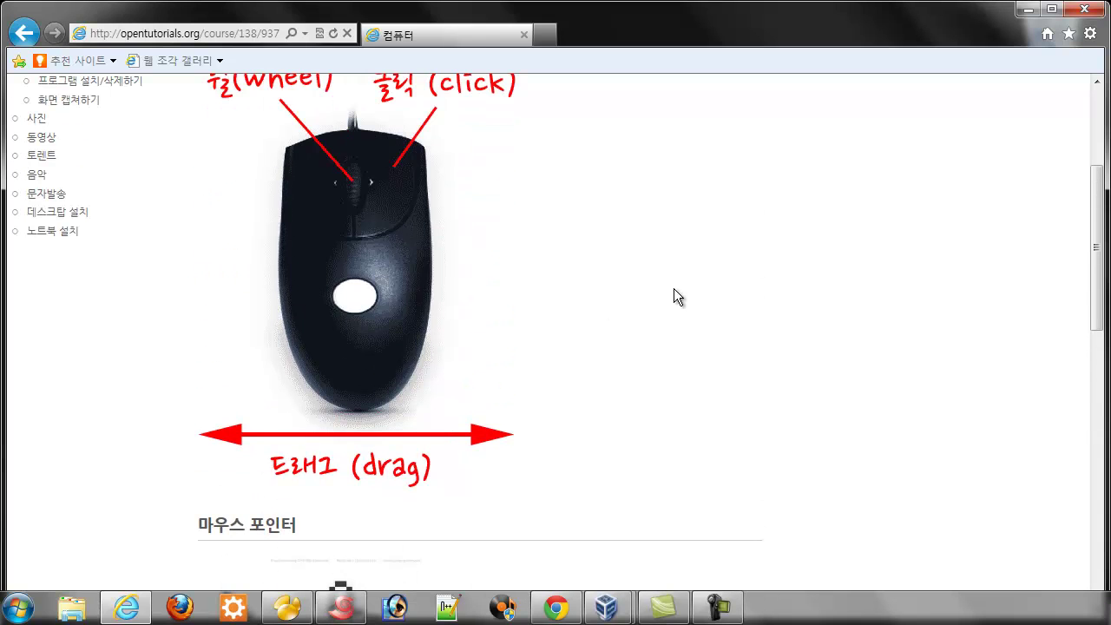
Open the 운영체제 - 윈도우 topic in a new tab, view it and close that tab
scroll(824, 310, "up", 3)
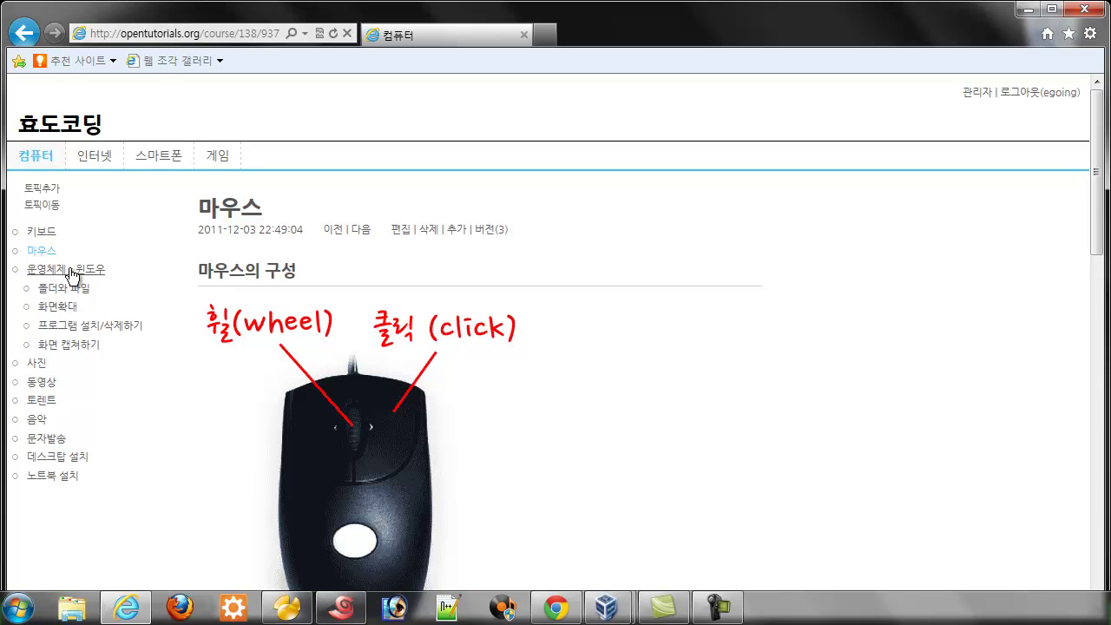
middle_click(72, 275)
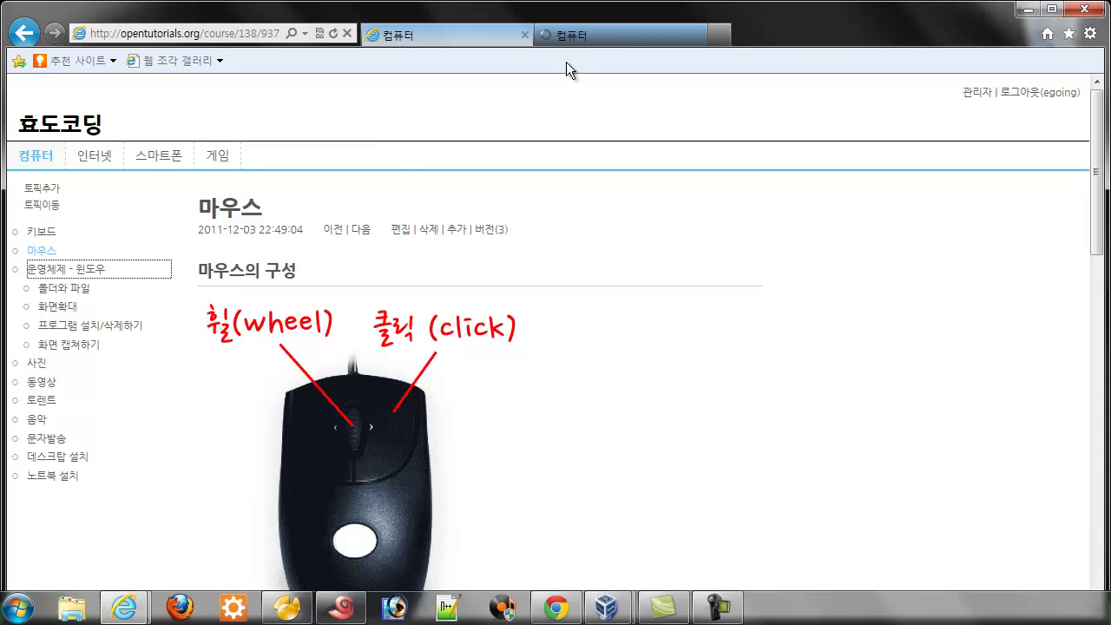
left_click(576, 41)
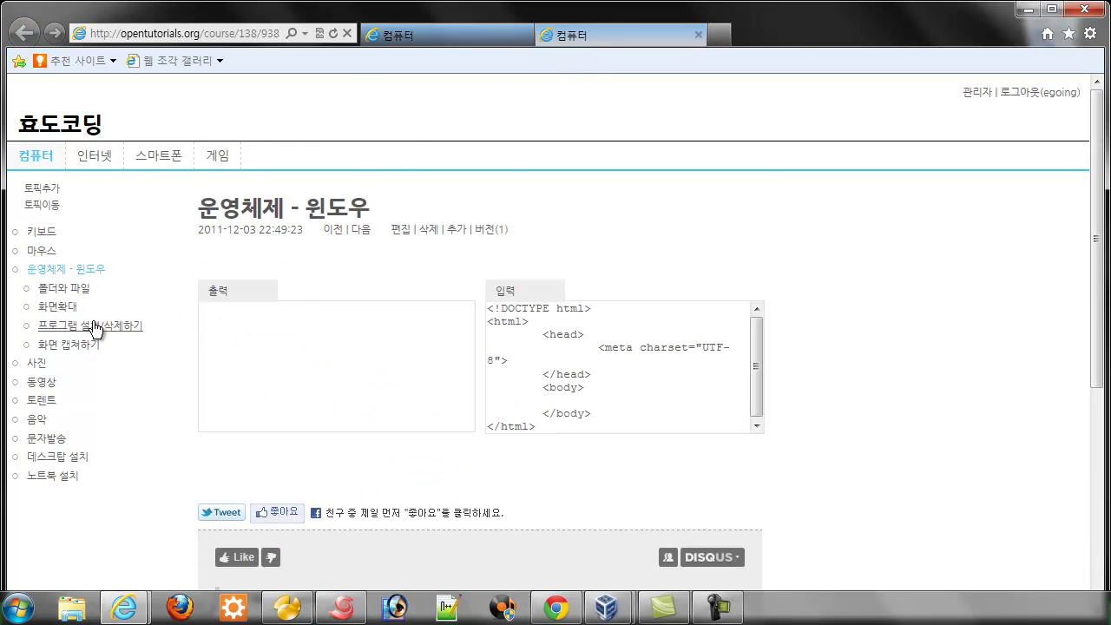
left_click(699, 35)
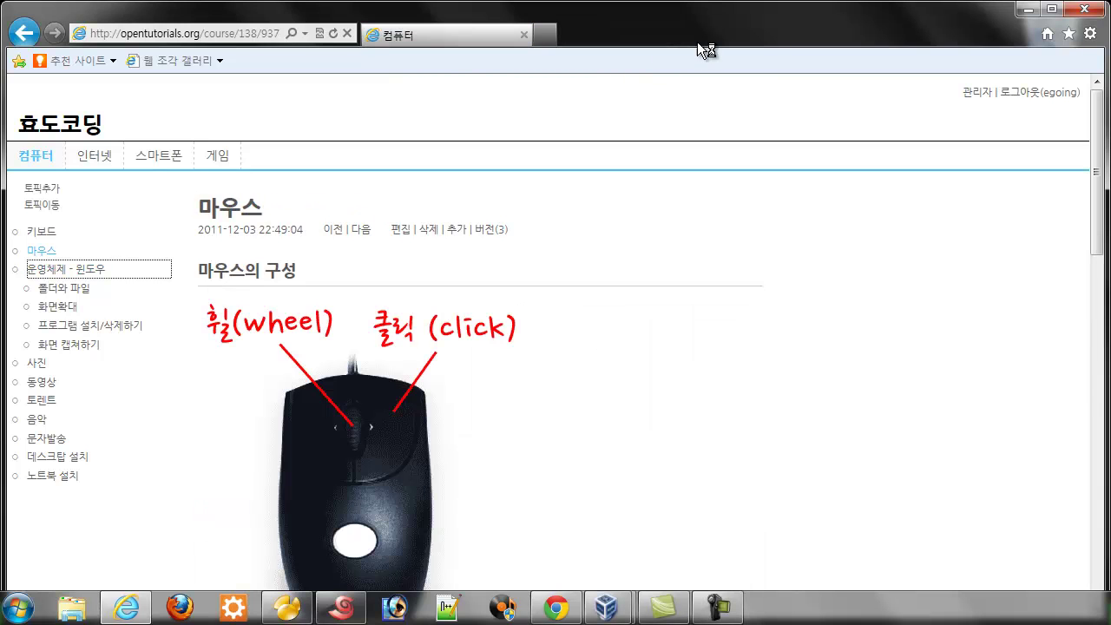
Compare the arrow and hand pointer pictures in the 마우스 포인터 section with the mouse diagram above
scroll(613, 312, "down", 6)
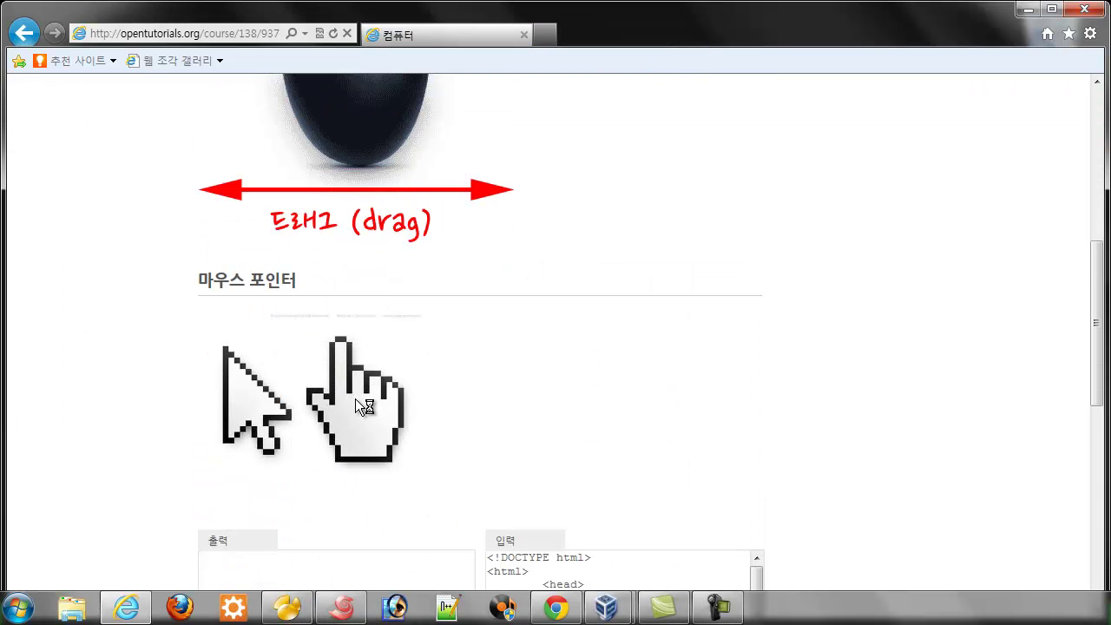
scroll(362, 373, "up", 6)
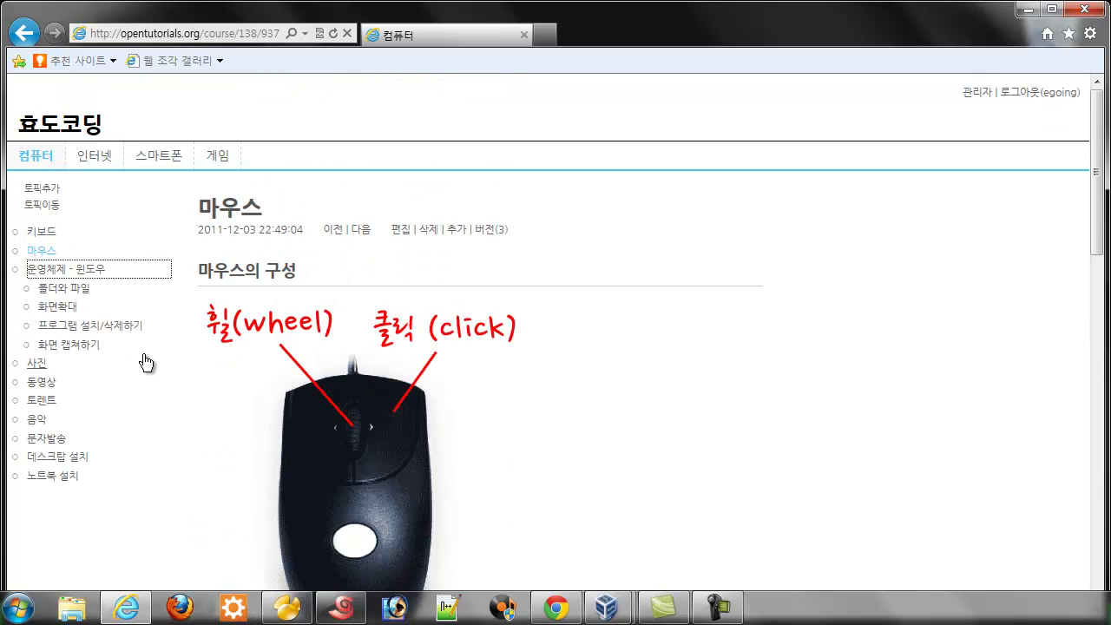
scroll(145, 363, "down", 6)
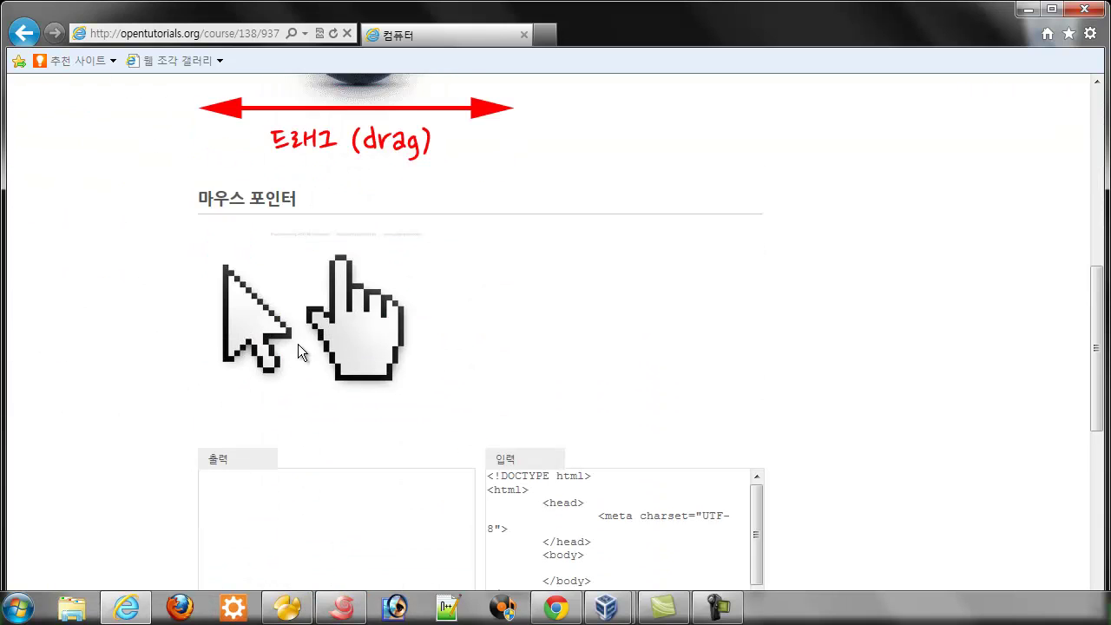
scroll(371, 349, "up", 2)
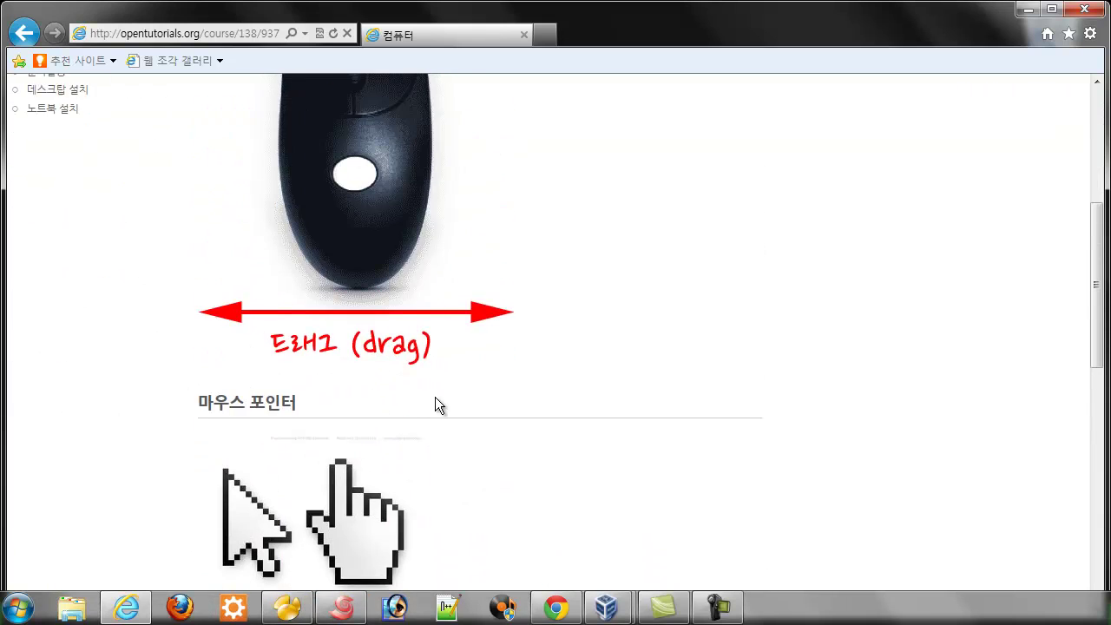
scroll(425, 347, "down", 3)
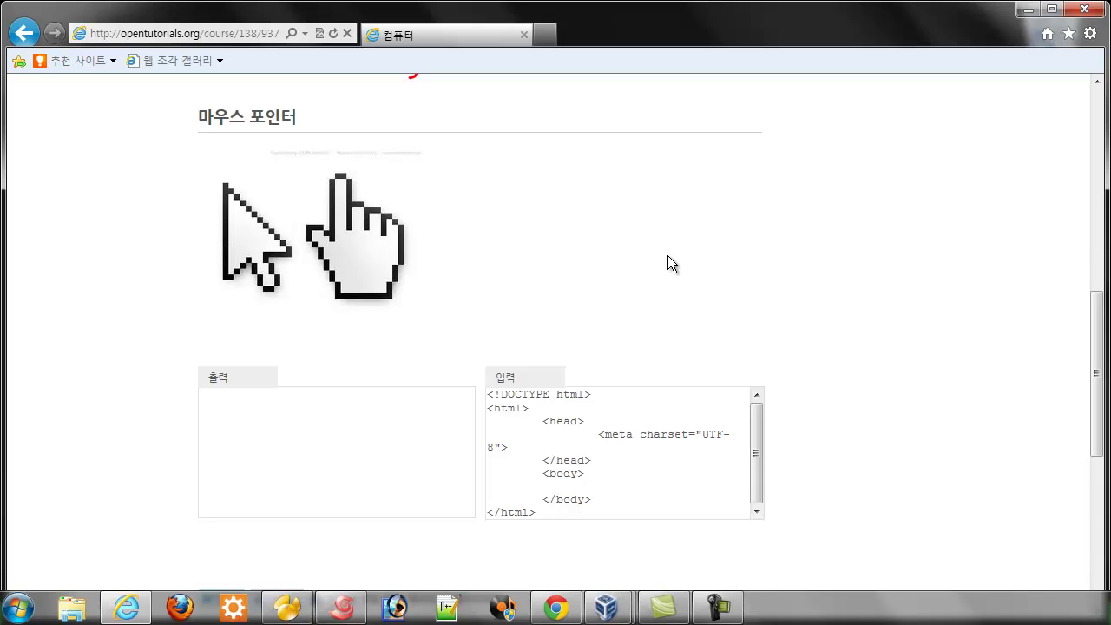
scroll(667, 255, "up", 3)
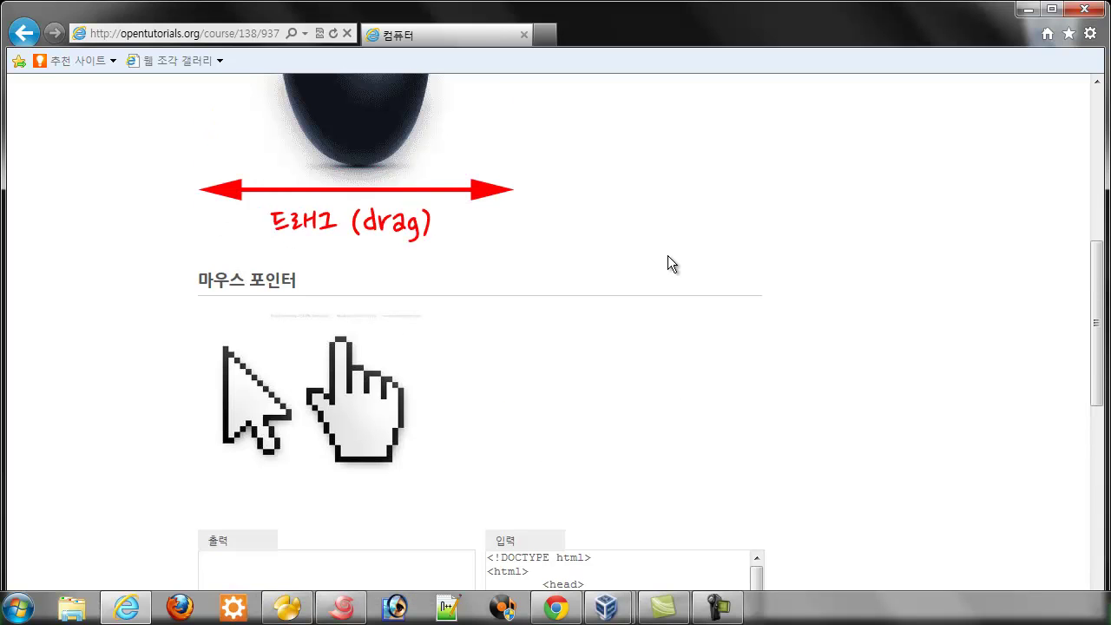
scroll(669, 262, "down", 2)
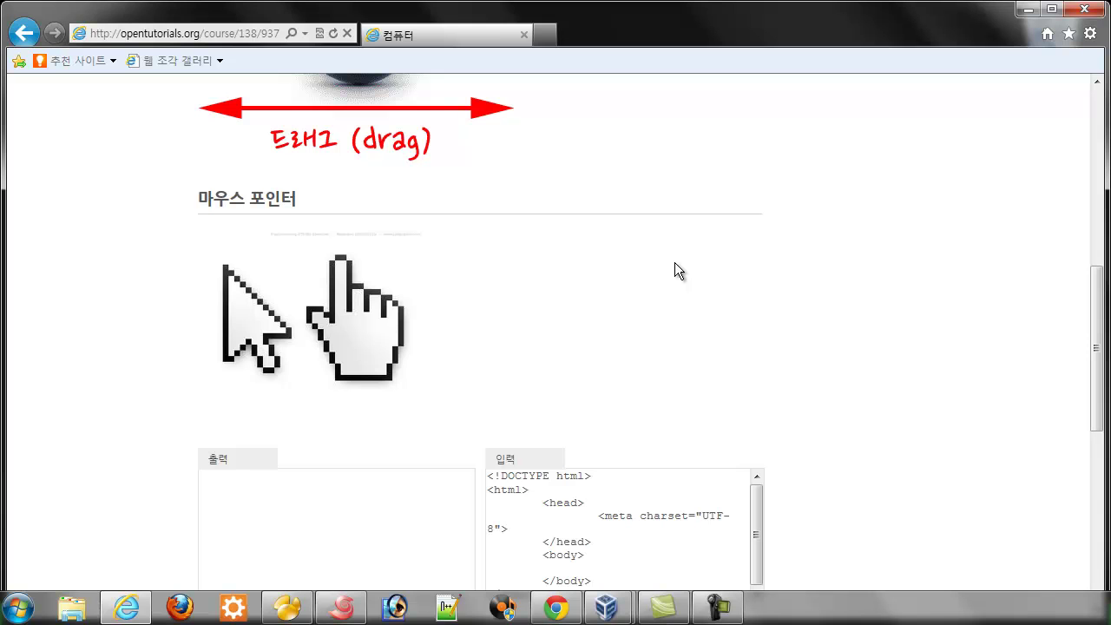
Minimise the browser and open the Control Panel (제어판) to look through its items
left_click(1027, 8)
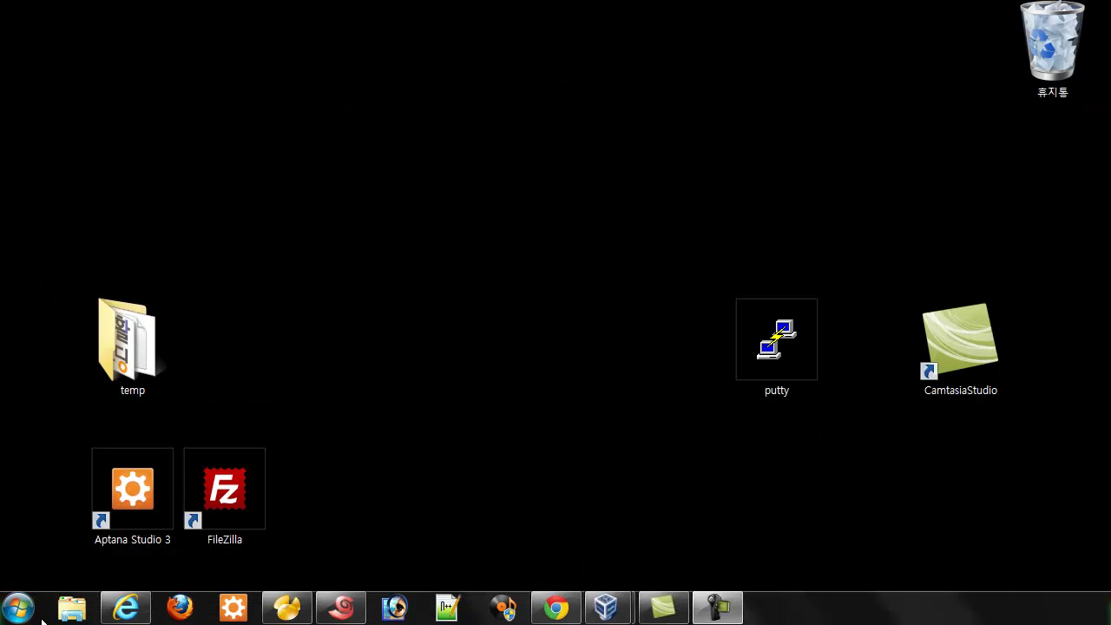
left_click(472, 434)
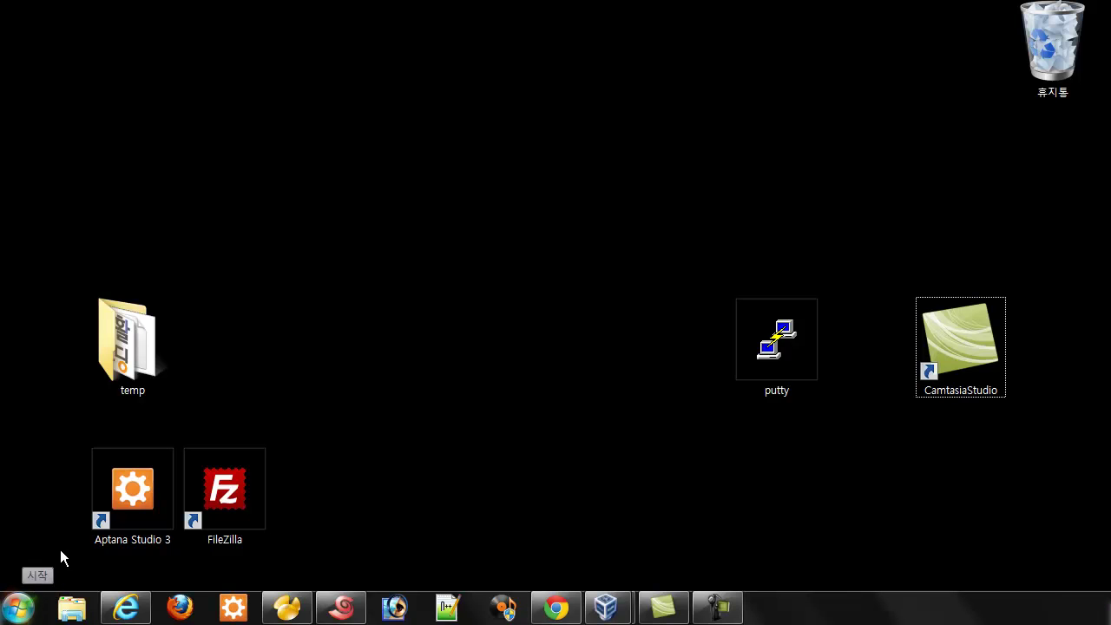
left_click(30, 614)
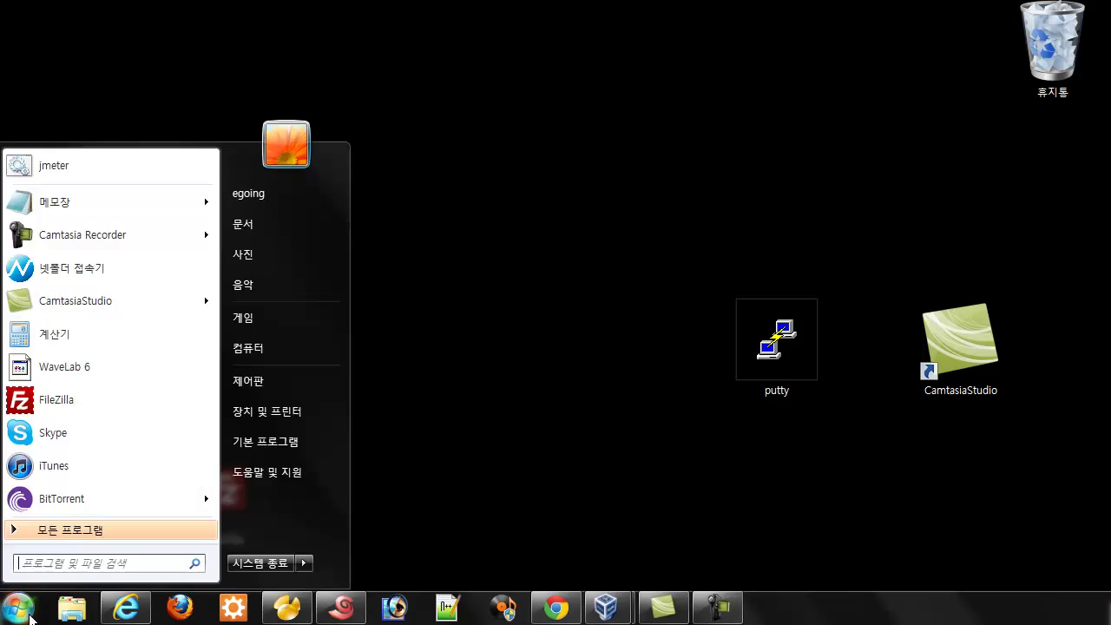
left_click(249, 383)
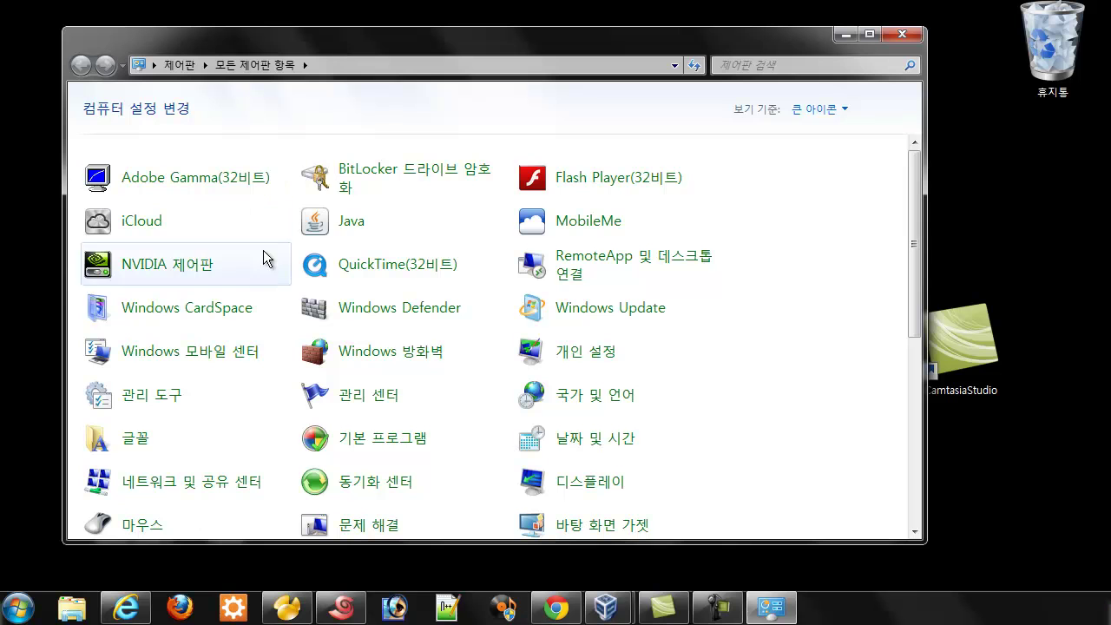
scroll(712, 217, "down", 2)
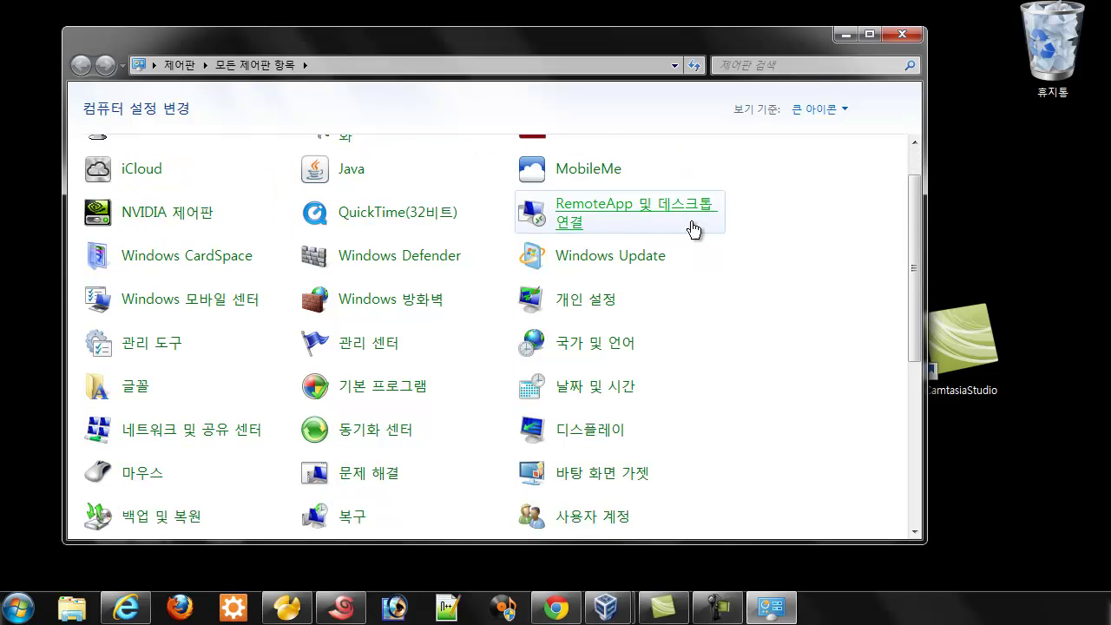
scroll(638, 299, "down", 2)
scroll(642, 314, "up", 3)
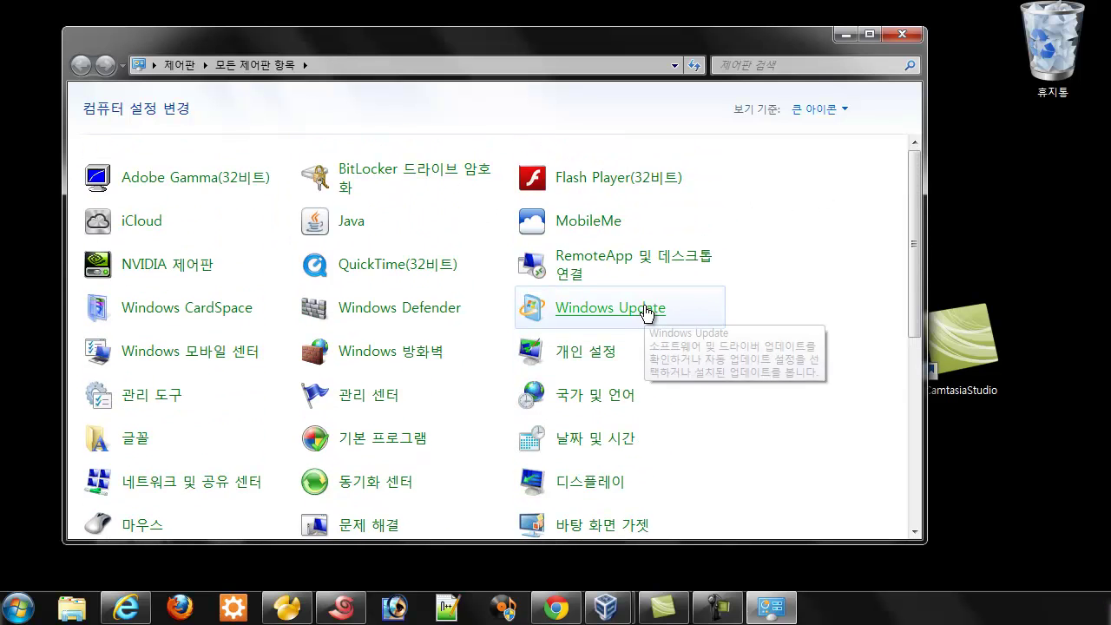
Open the mouse (마우스) properties from the Control Panel items and move the dialog fully into view
scroll(647, 311, "down", 2)
scroll(653, 314, "down", 1)
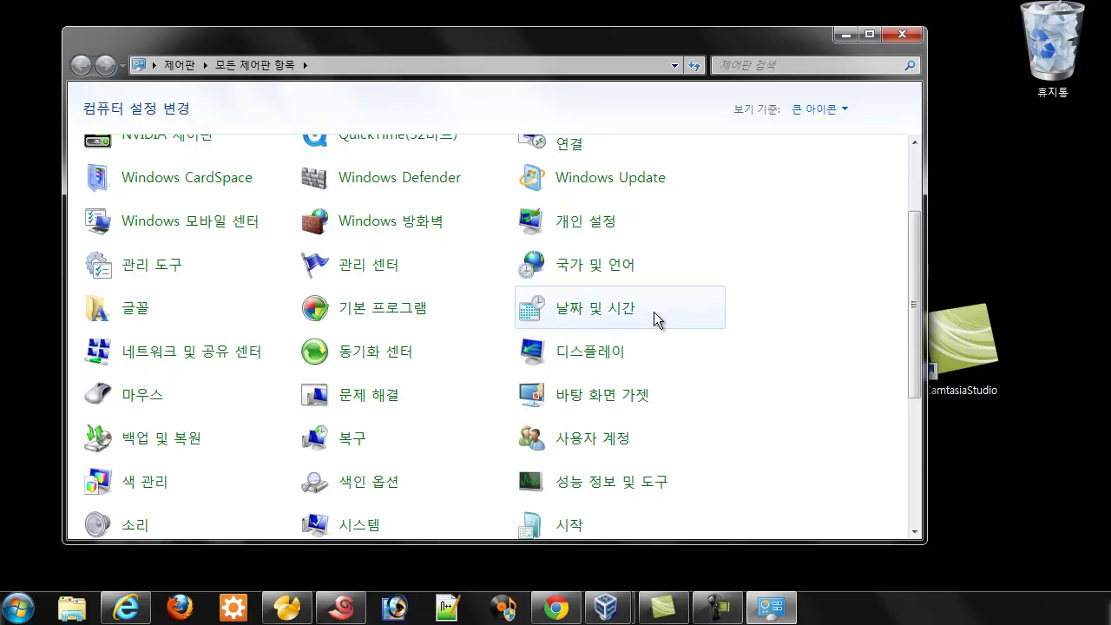
scroll(655, 334, "down", 4)
scroll(564, 339, "up", 2)
scroll(416, 347, "down", 1)
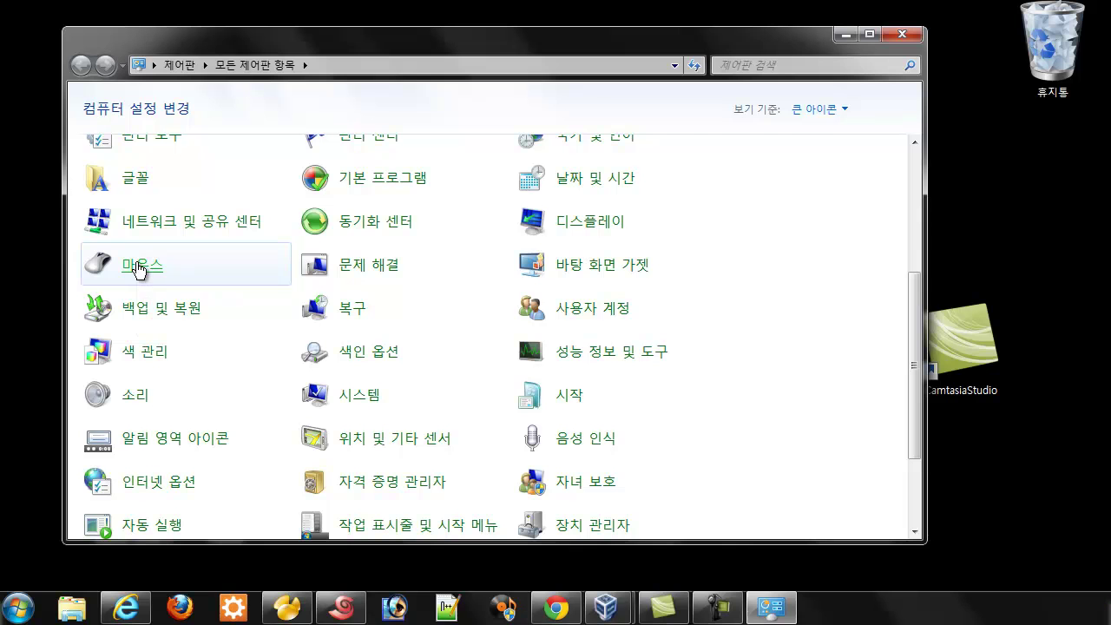
left_click(139, 271)
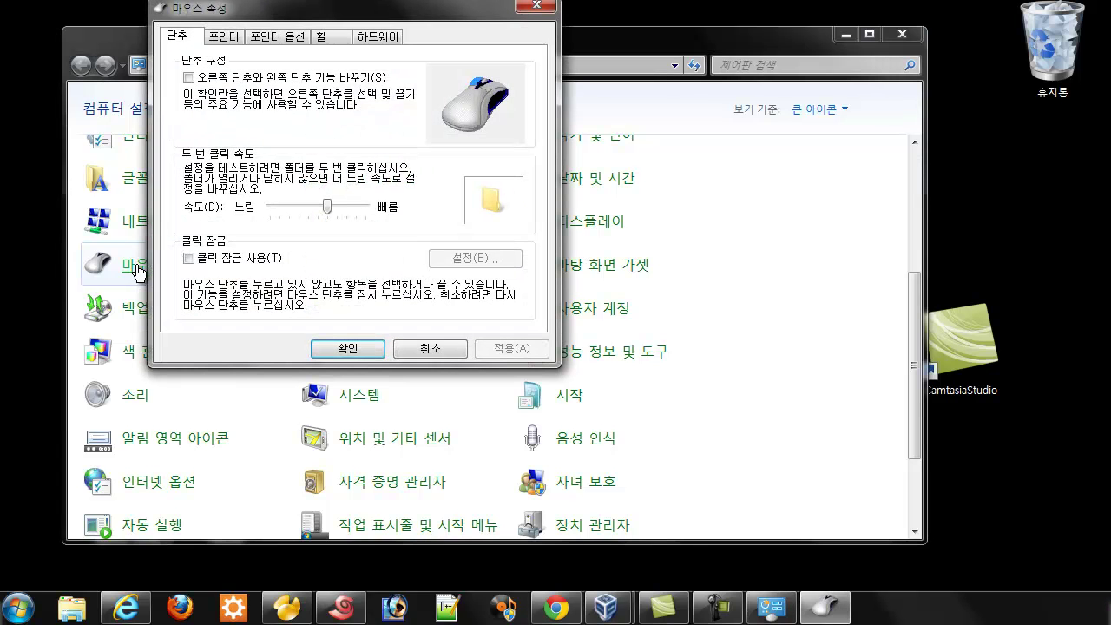
left_click_drag(344, 16, 389, 99)
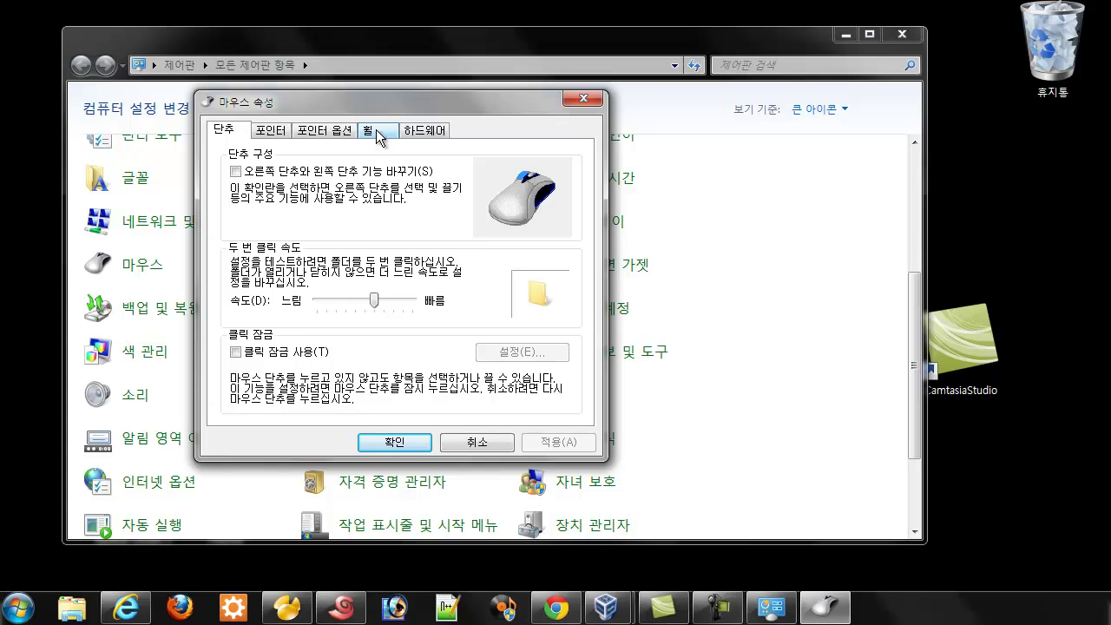
Try the Windows 검정 (특대) pointer scheme, and apply the Windows Aero(특대) scheme instead
left_click(274, 131)
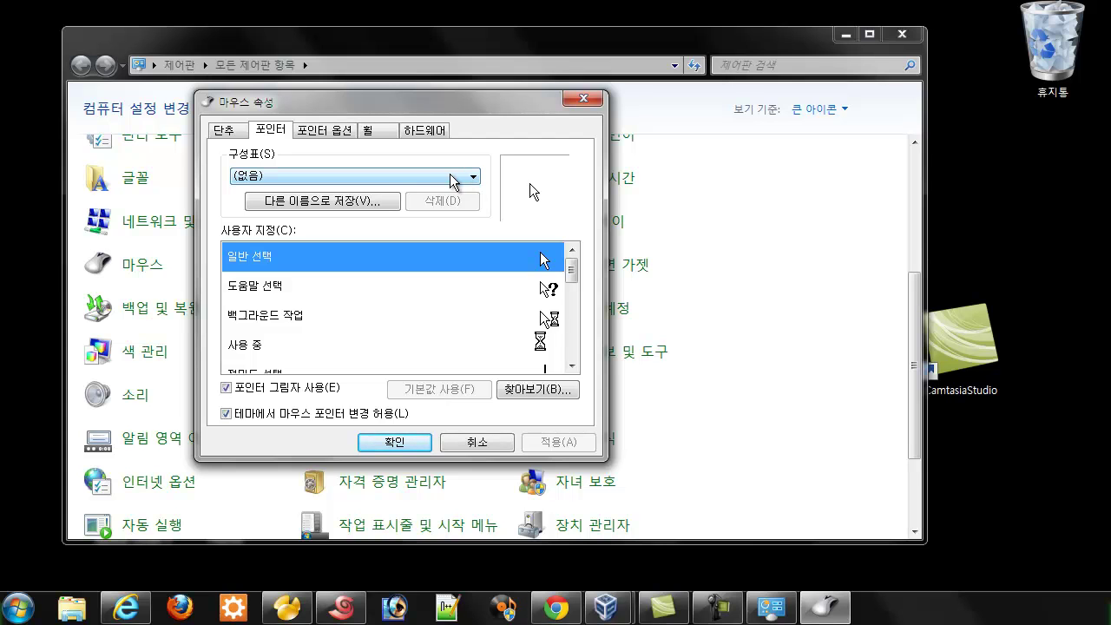
left_click(387, 180)
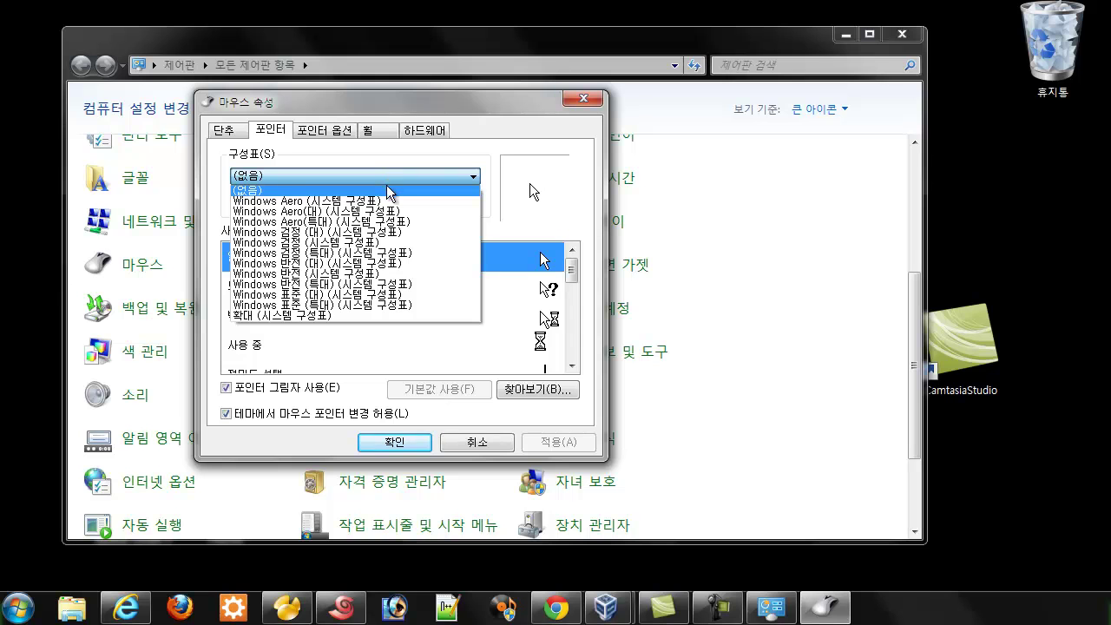
left_click(402, 253)
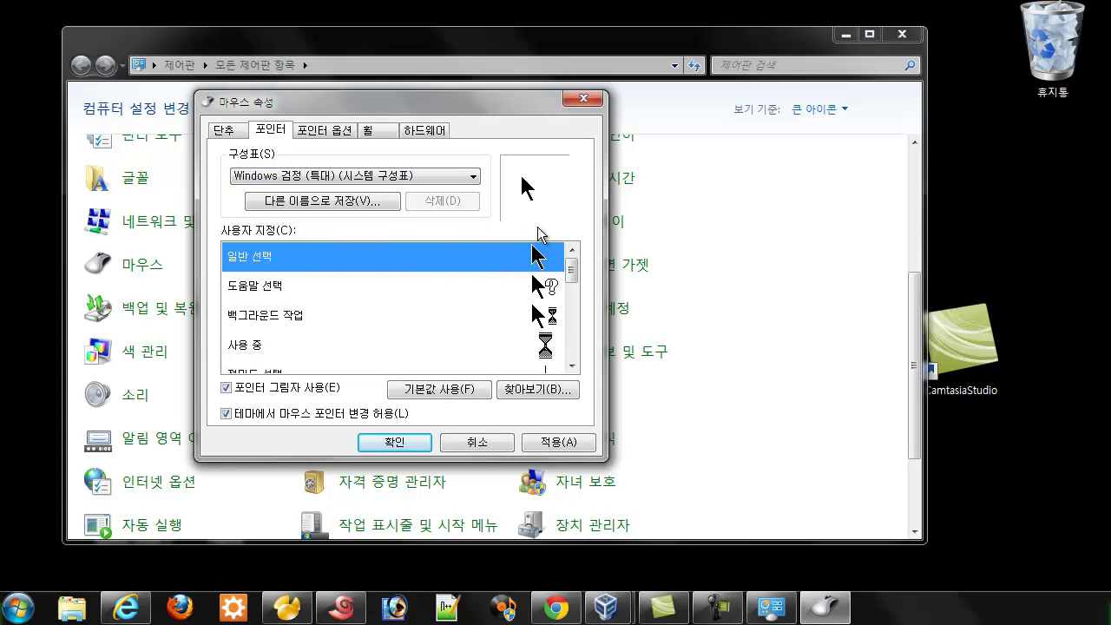
left_click(423, 172)
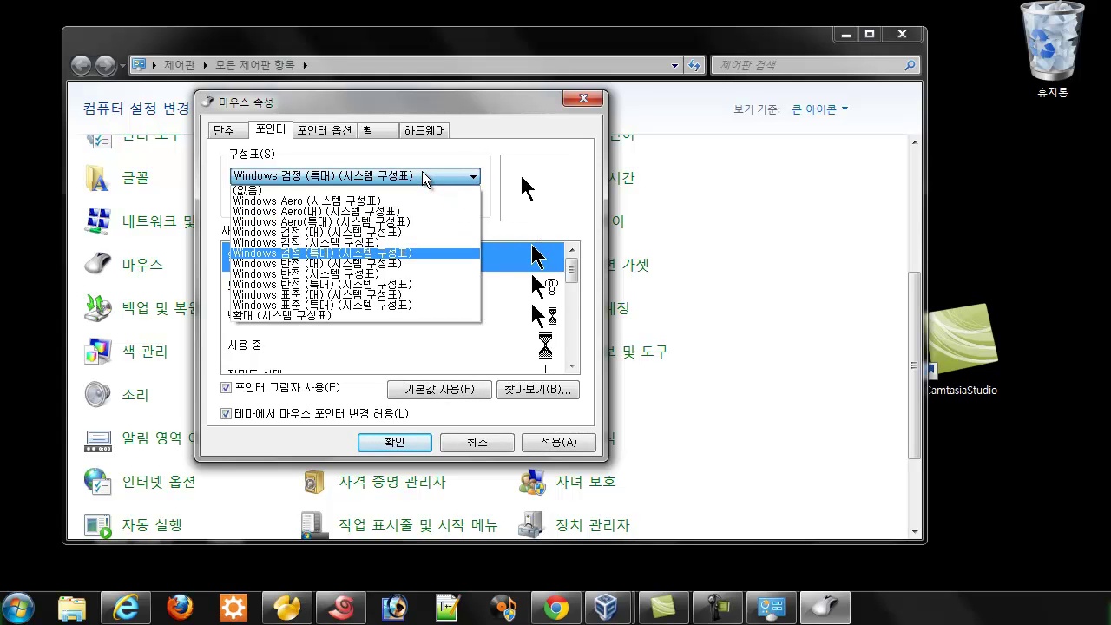
left_click(285, 223)
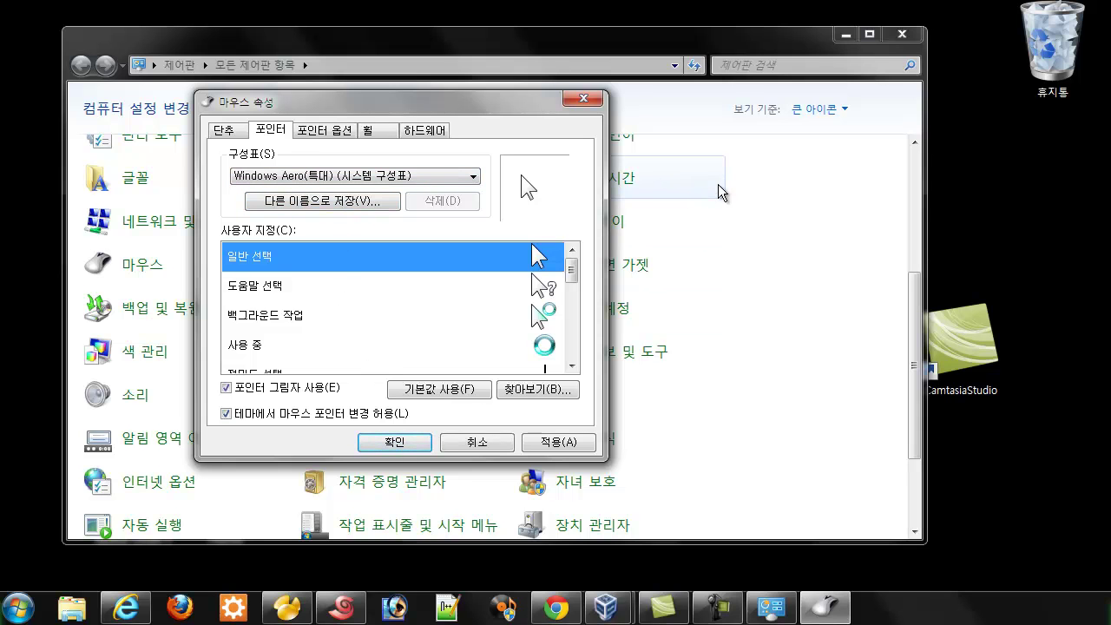
left_click(402, 444)
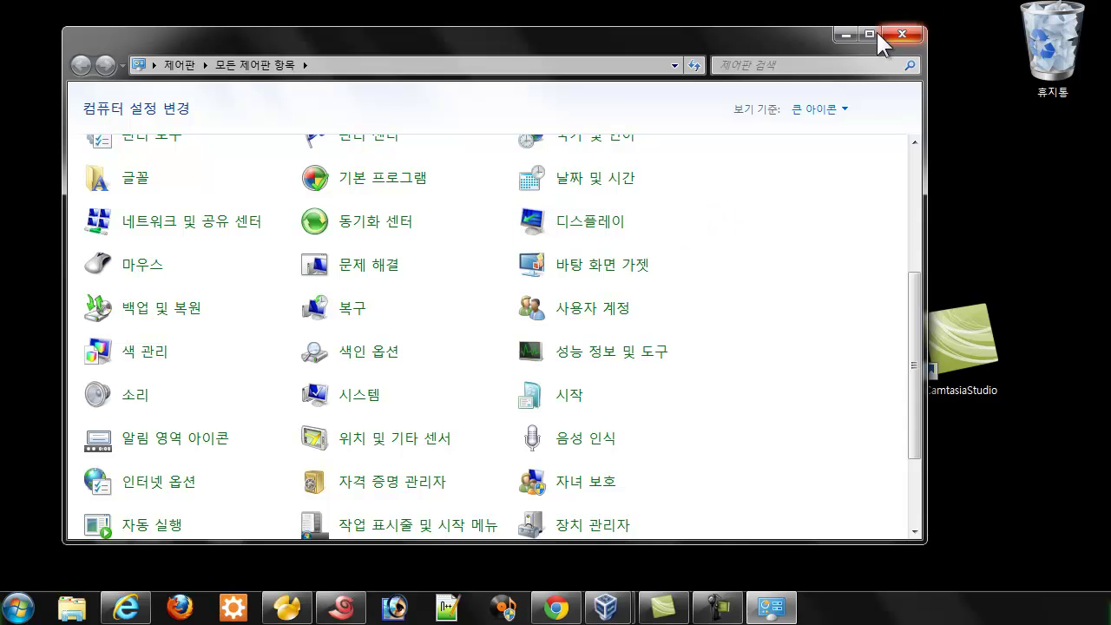
Minimise the Control Panel and switch to the running window XP virtual machine in VirtualBox
left_click(846, 34)
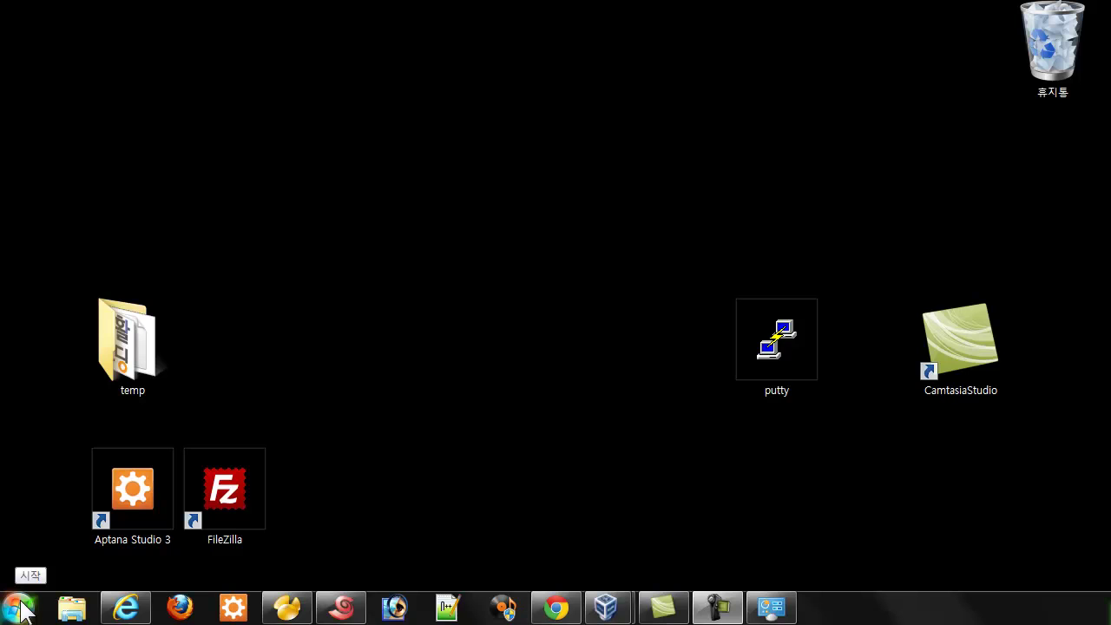
left_click(595, 434)
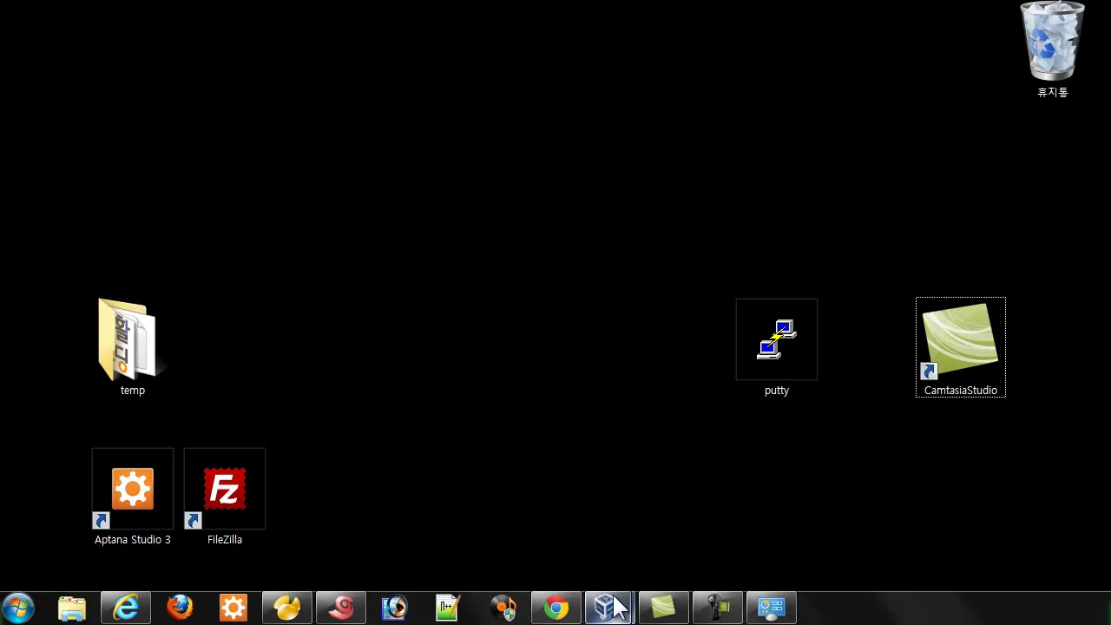
mouse_move(614, 607)
left_click(672, 511)
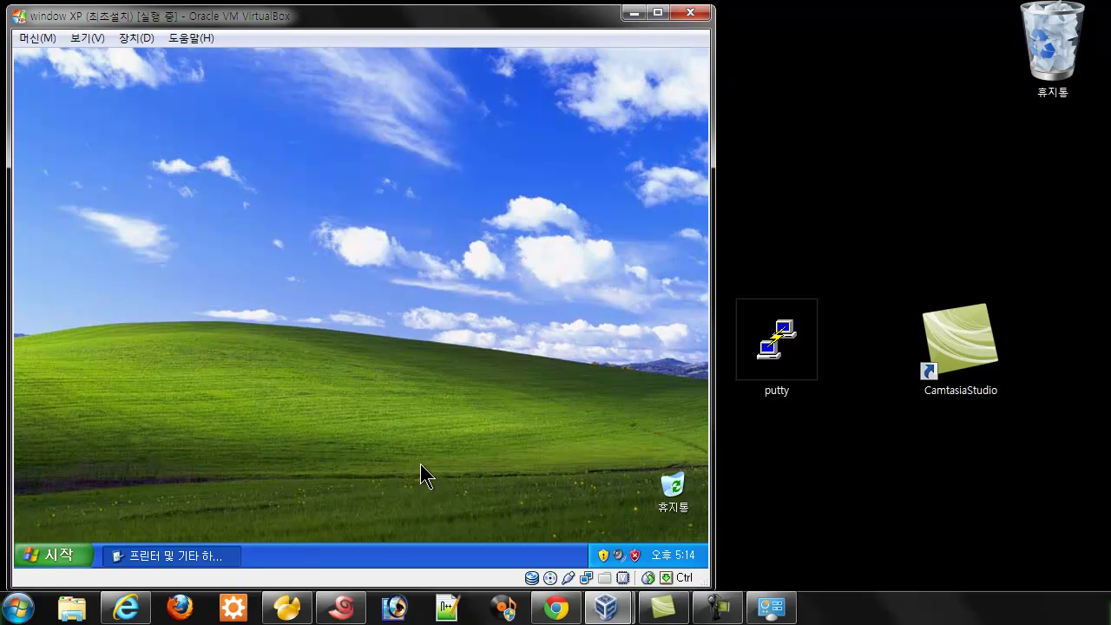
Open the mouse properties under 프린터 및 기타 하드웨어 in the XP Control Panel and reposition the dialog
left_click(41, 558)
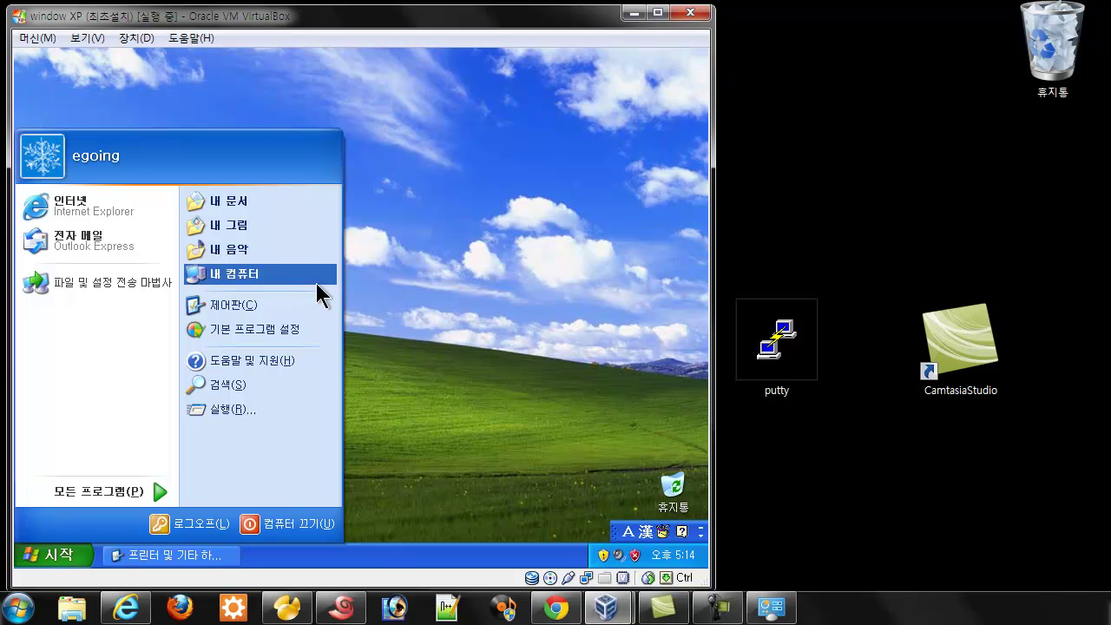
left_click(308, 314)
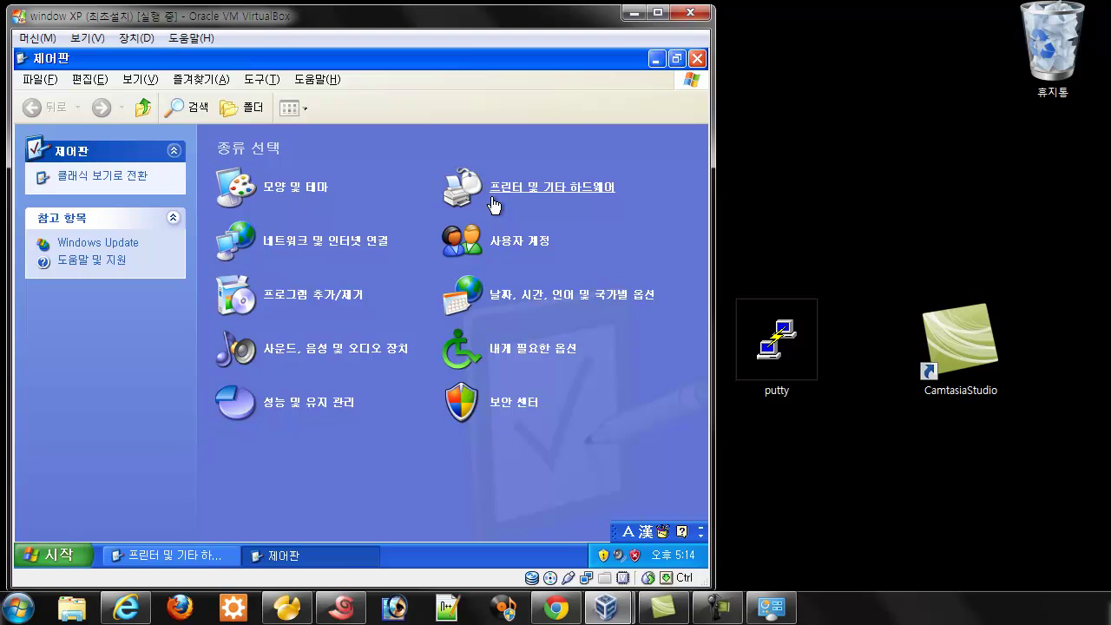
left_click(560, 200)
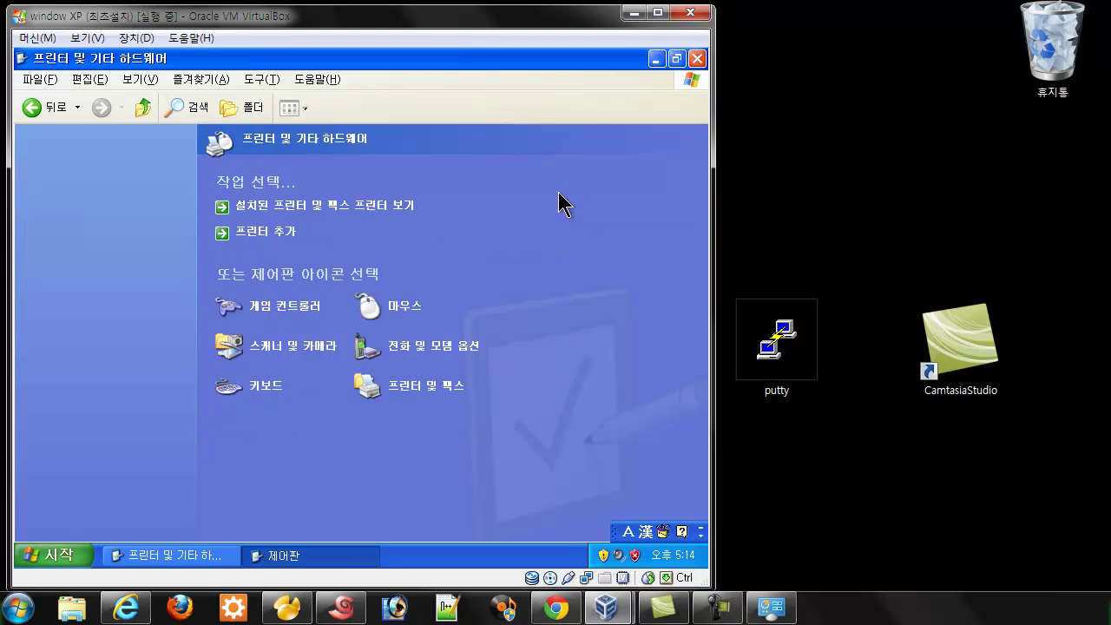
left_click(405, 316)
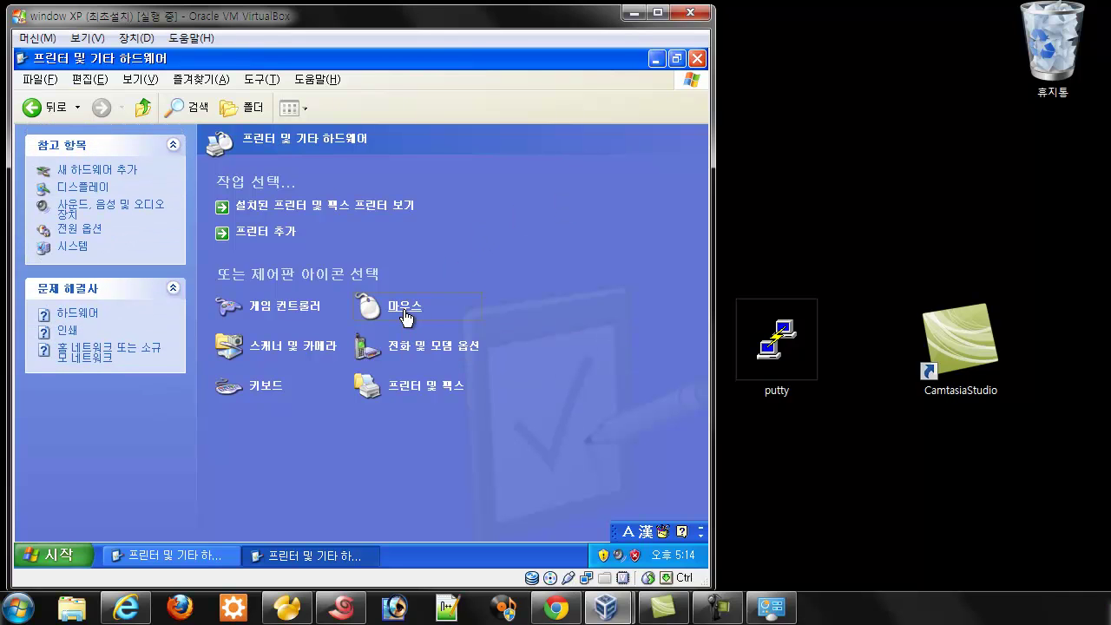
left_click_drag(251, 88, 400, 138)
Set the XP pointer scheme to Windows 검정 (대) and apply it
left_click(252, 163)
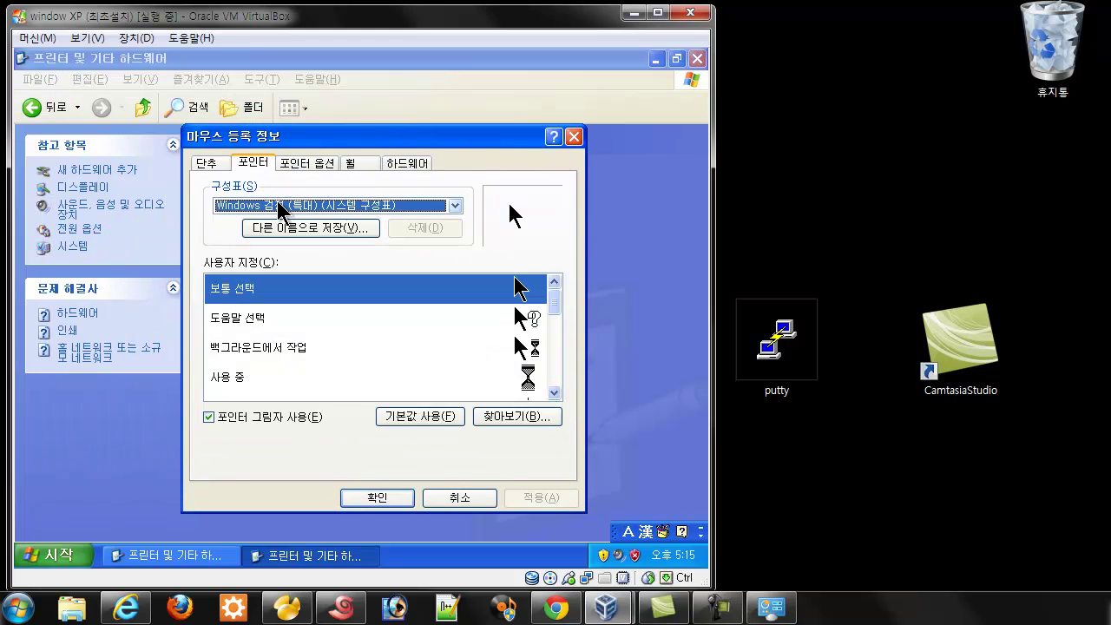
left_click(363, 203)
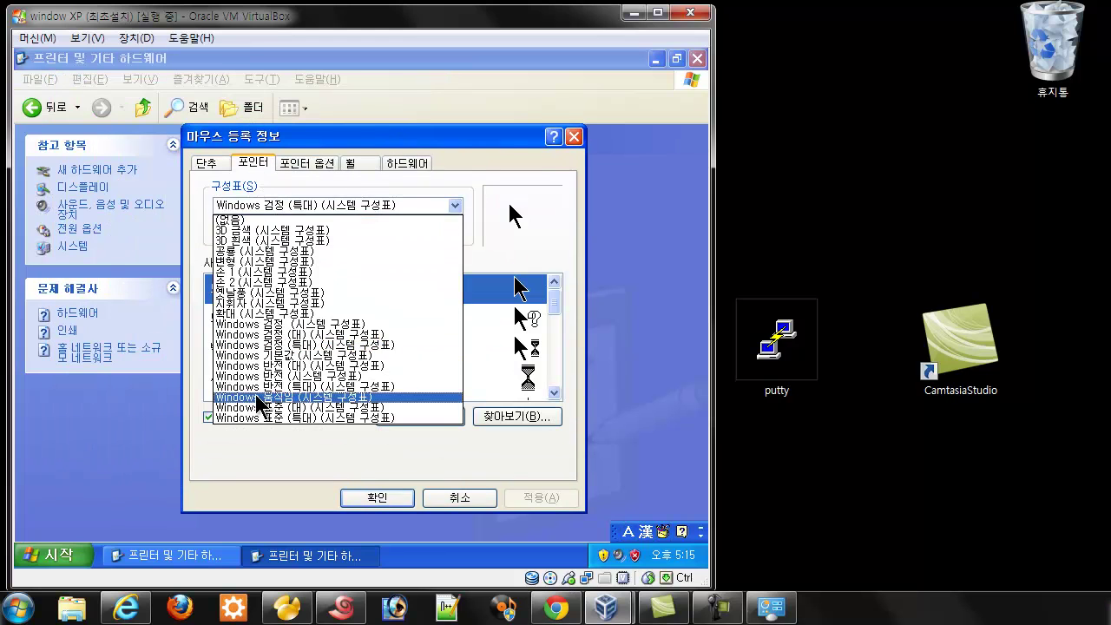
left_click(310, 333)
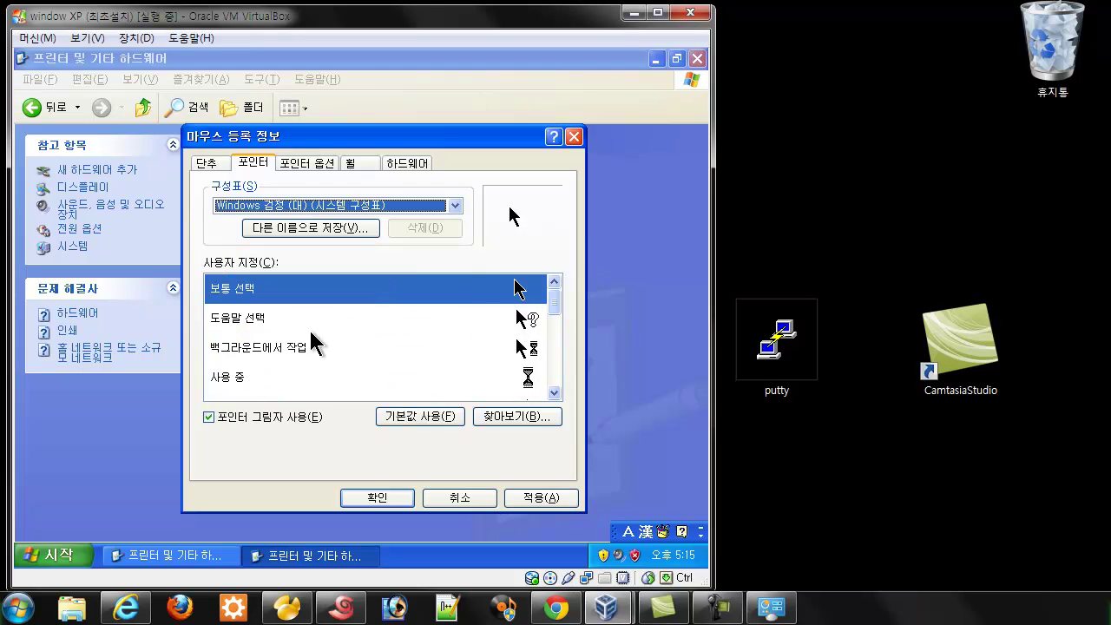
left_click(382, 498)
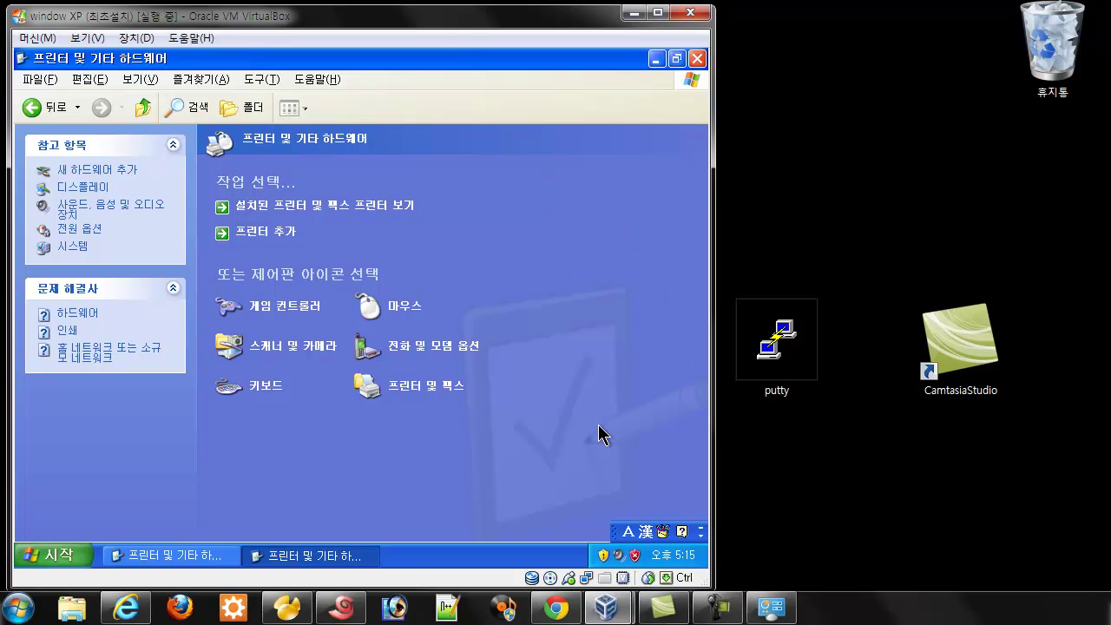
Show the previews of the open VirtualBox windows
left_click(607, 607)
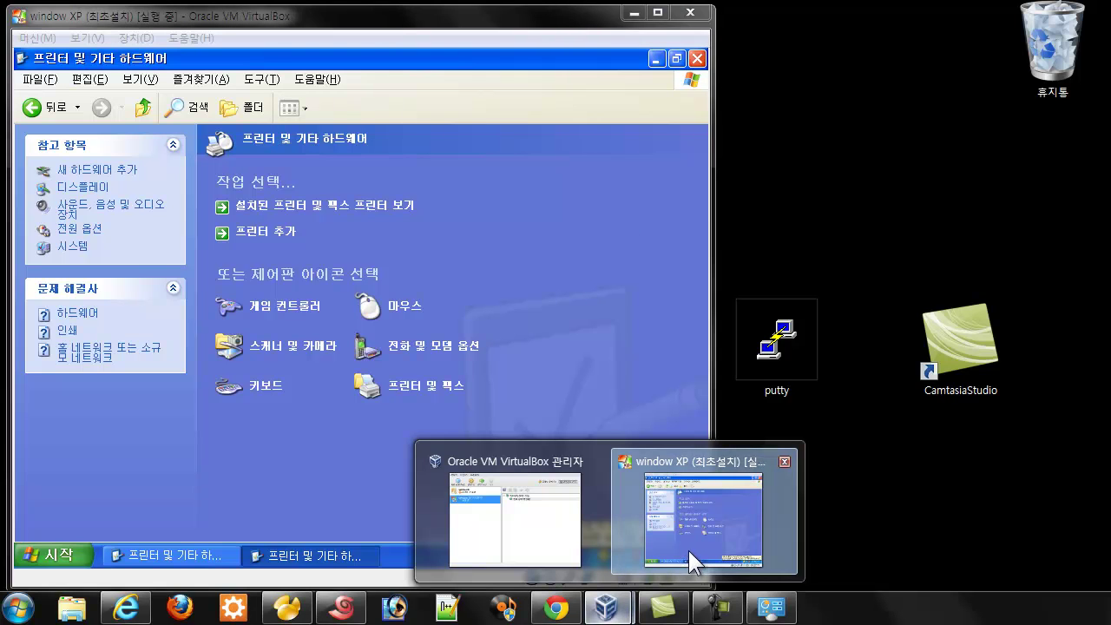